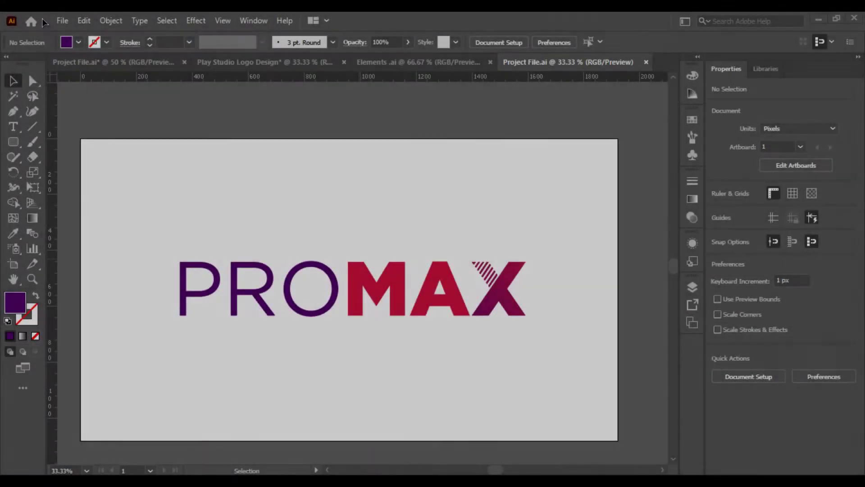
Create a new Web-Large 1920 × 1080 px document named PROMAX LOGO.
left_click(57, 21)
left_click(62, 32)
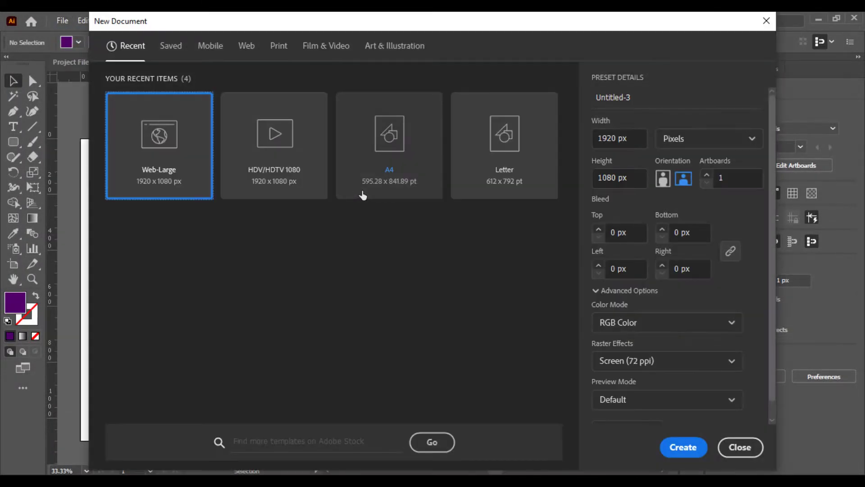
left_click(654, 96)
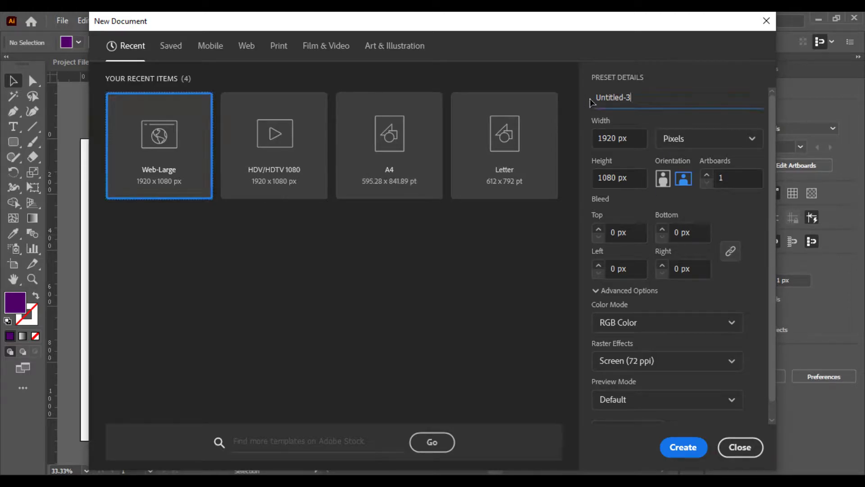
triple_click(619, 95)
type("PR")
type("OMAX LOG")
key("Return")
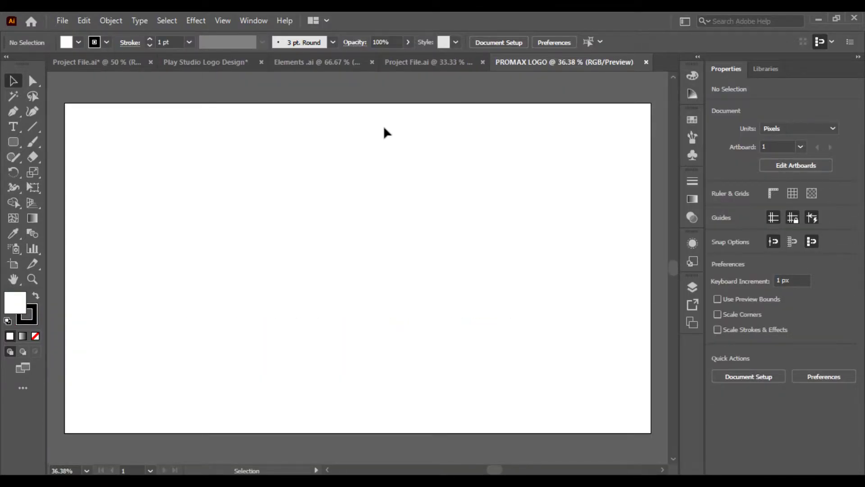
Place a text object on the artboard and type PROMA at 120 pt.
key("t")
left_click(264, 234)
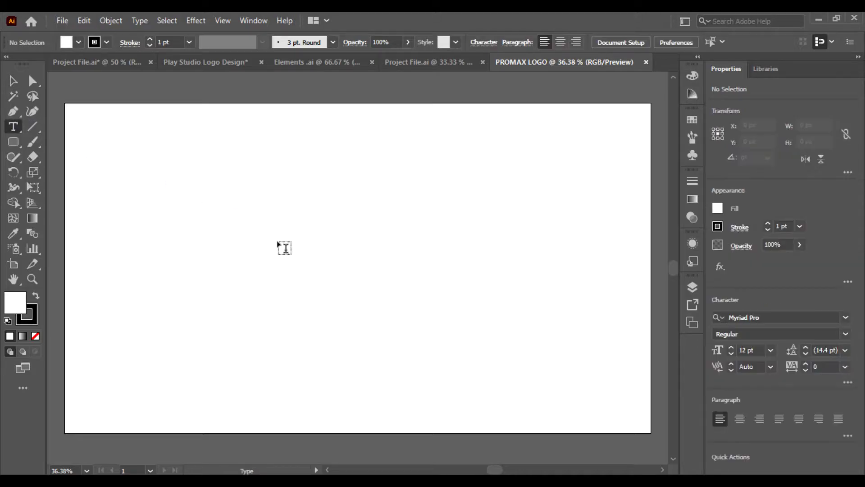
left_click(630, 42)
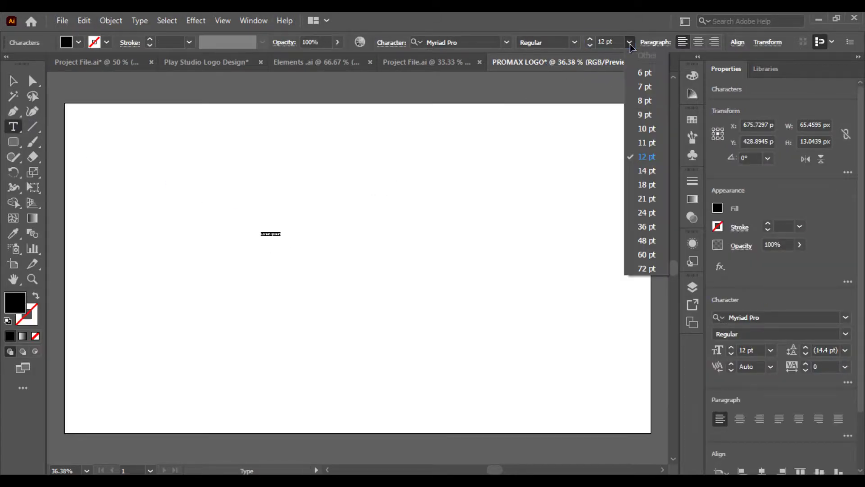
double_click(608, 41)
type("120")
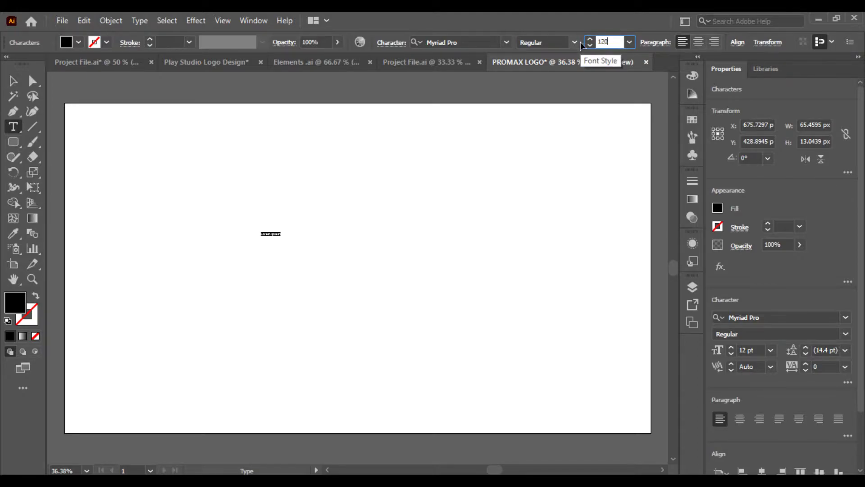
key("Return")
double_click(298, 223)
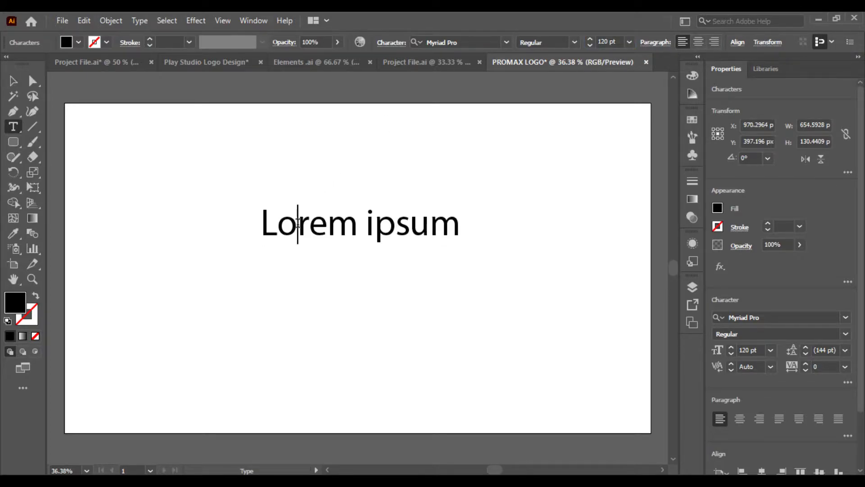
triple_click(298, 223)
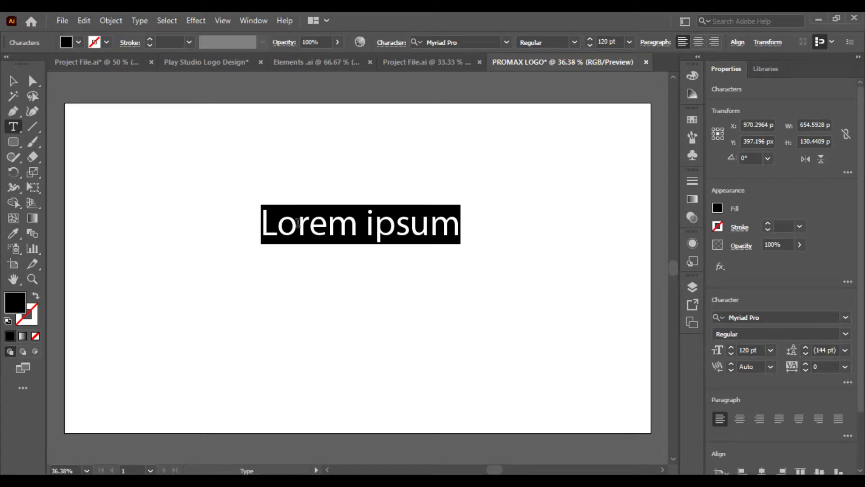
type("PROMA")
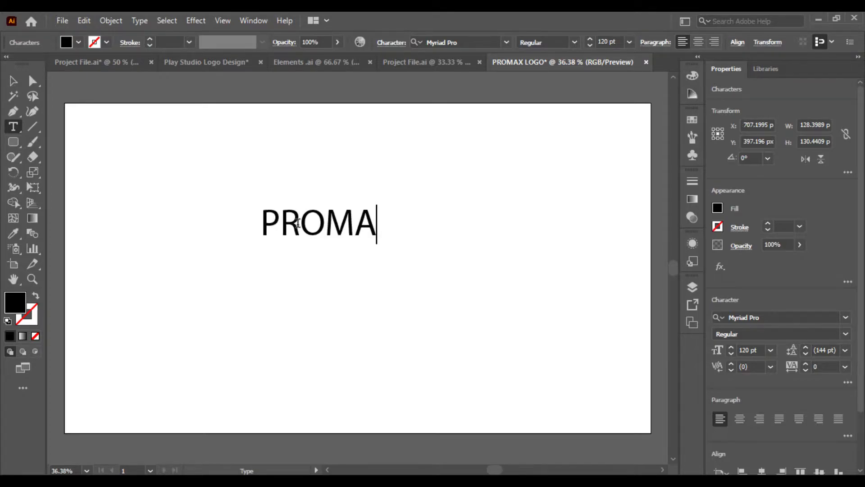
Set the PROMA text in the Gotham-Black font.
double_click(329, 226)
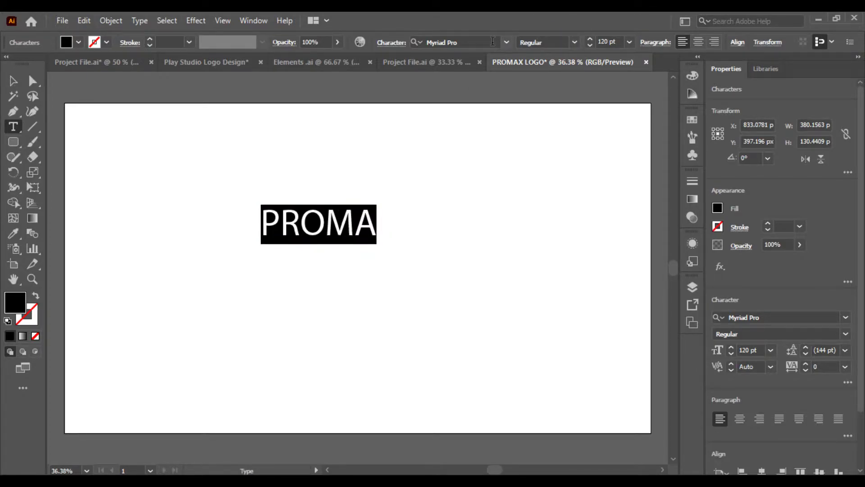
left_click(475, 41)
type("GO")
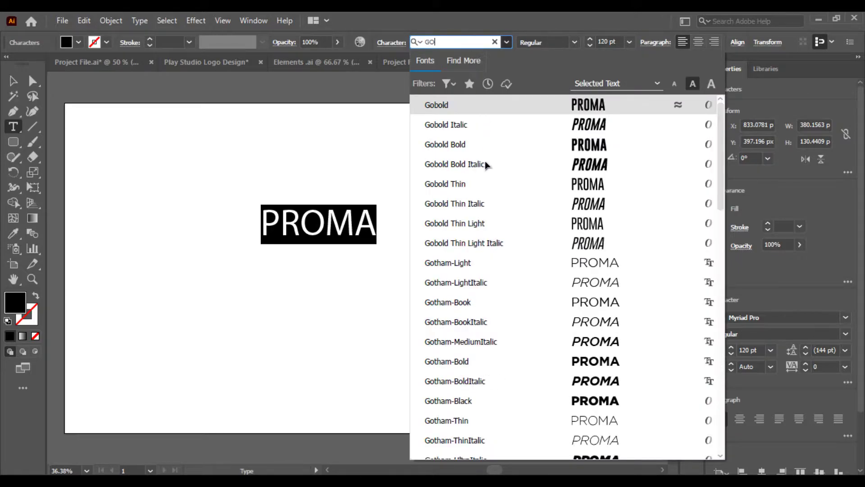
key("Down")
key("Down")
key("Down")
key("Down")
key("Down")
key("Down")
key("Down")
key("Down")
key("Down")
key("Down")
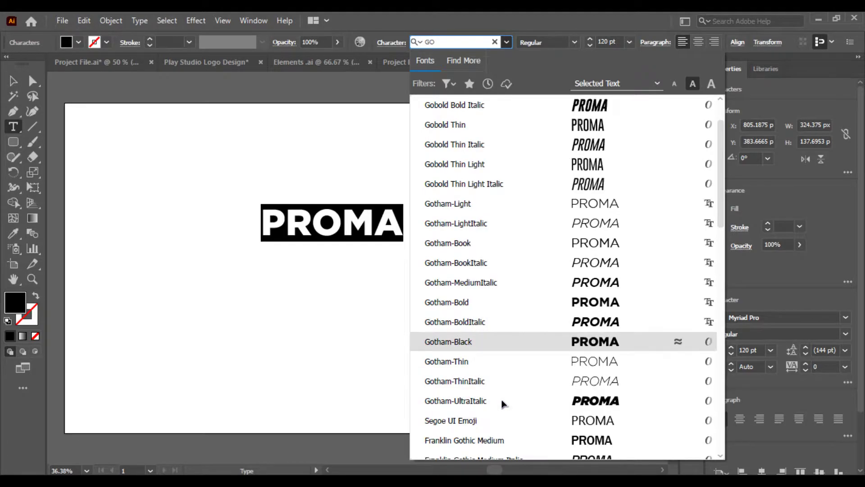
left_click(480, 347)
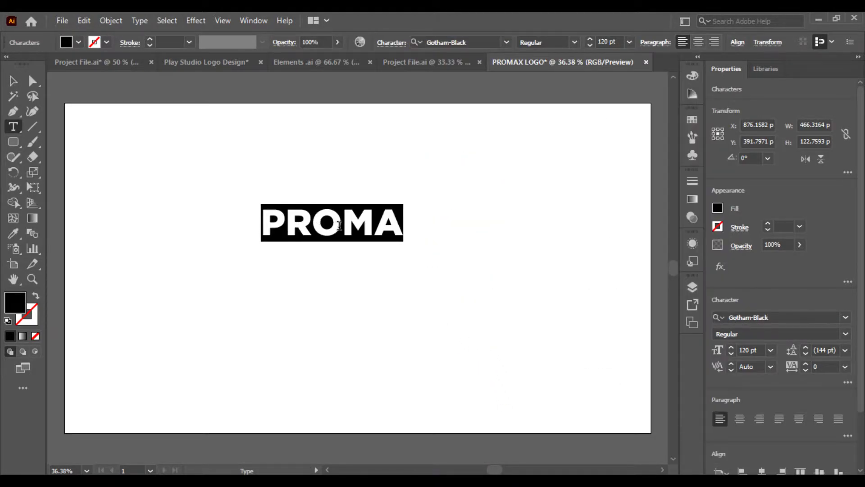
Change the letters PRO to Gotham Book, leaving MA in Gotham-Black.
left_click_drag(339, 225, 252, 223)
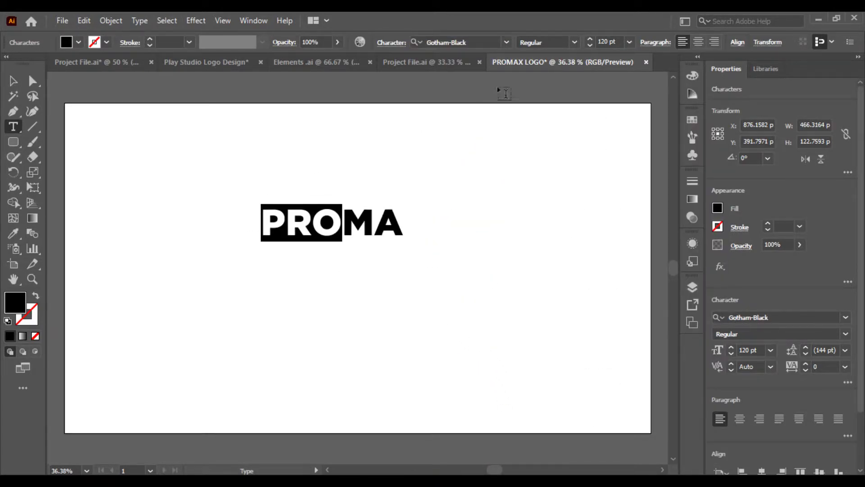
left_click(507, 43)
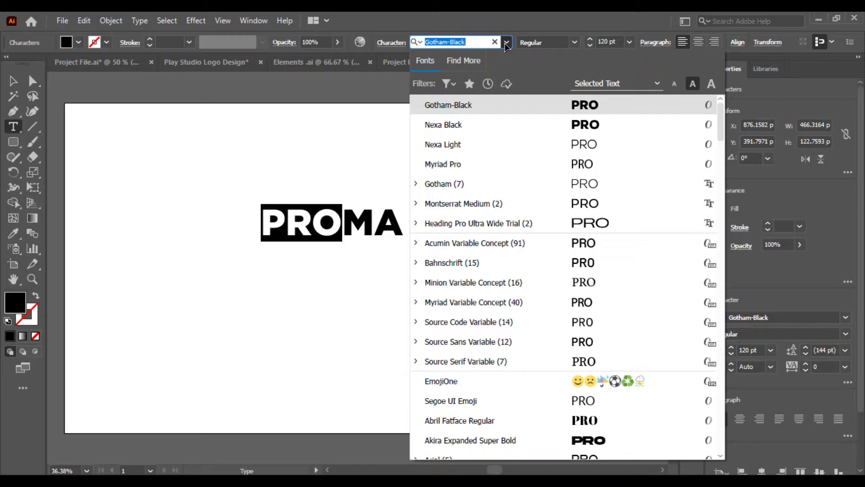
left_click(416, 184)
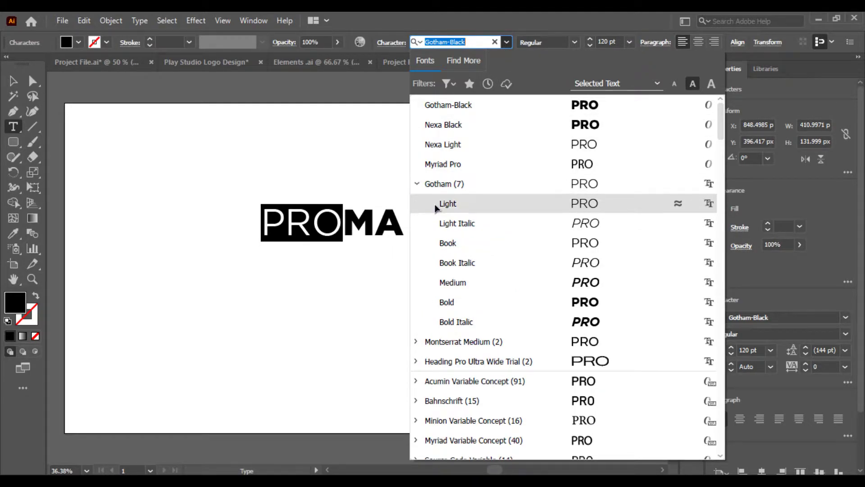
left_click(448, 243)
left_click(13, 80)
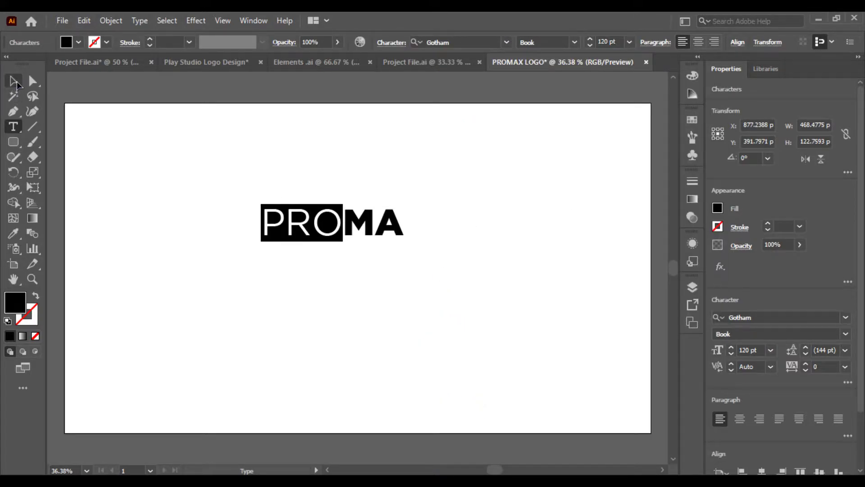
left_click(364, 274)
scroll(364, 272, "up", 1)
scroll(364, 276, "up", 1)
Type a separate X text object right of MA and set it in Gotham-Black.
left_click_drag(364, 281, 320, 344)
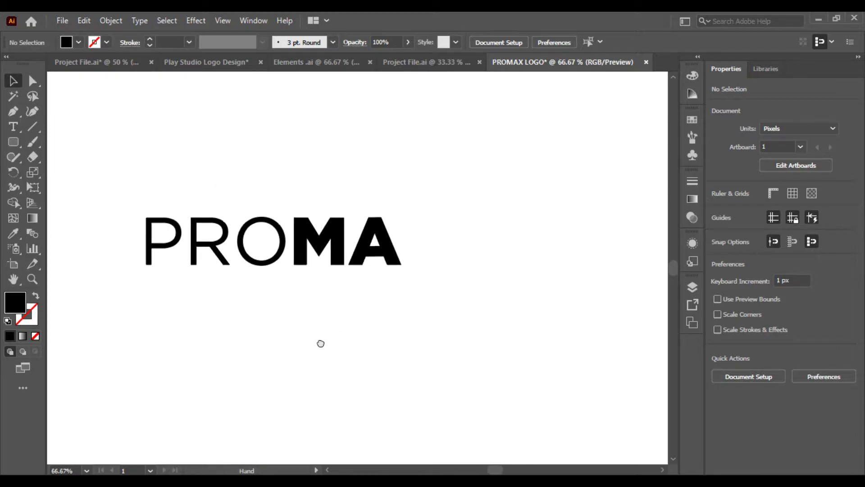
left_click(13, 127)
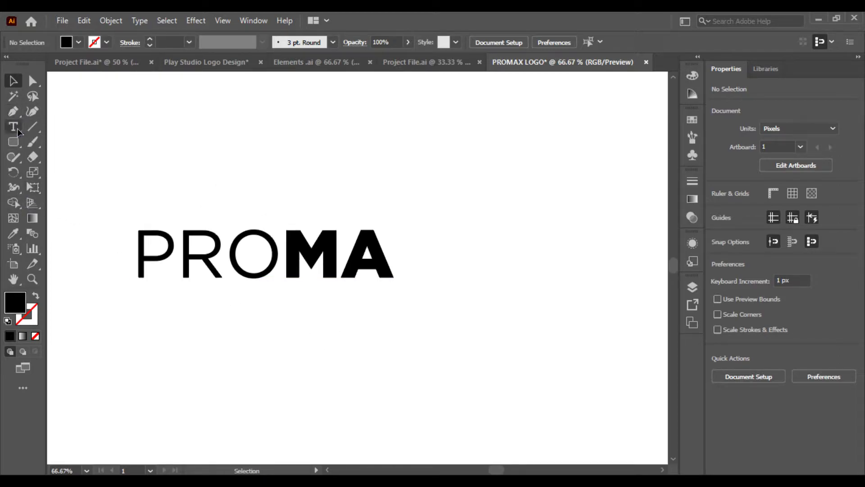
left_click(426, 314)
type("X")
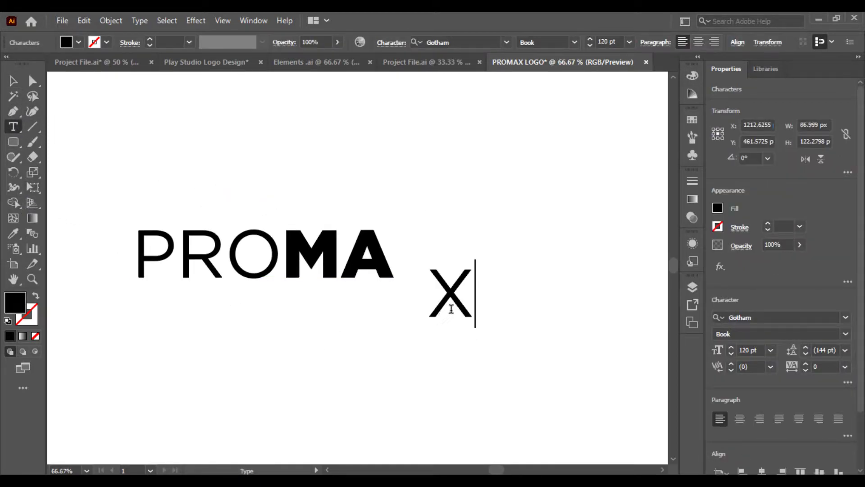
key("ctrl+a")
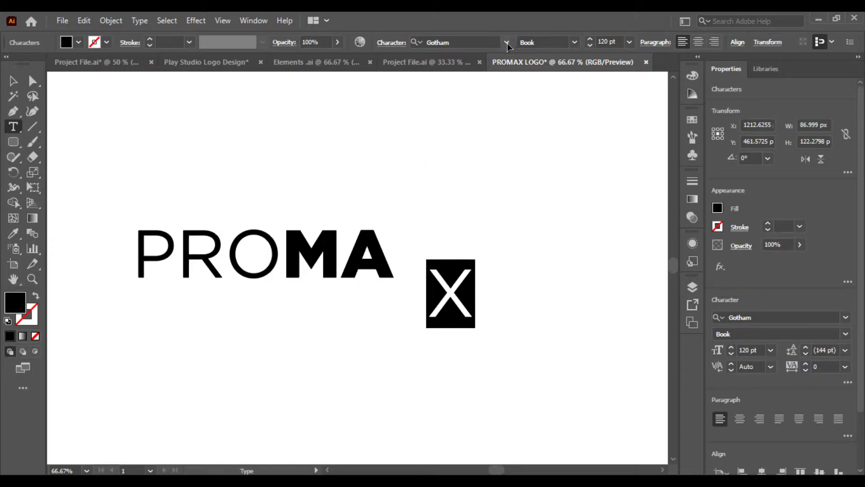
left_click(506, 43)
left_click(472, 119)
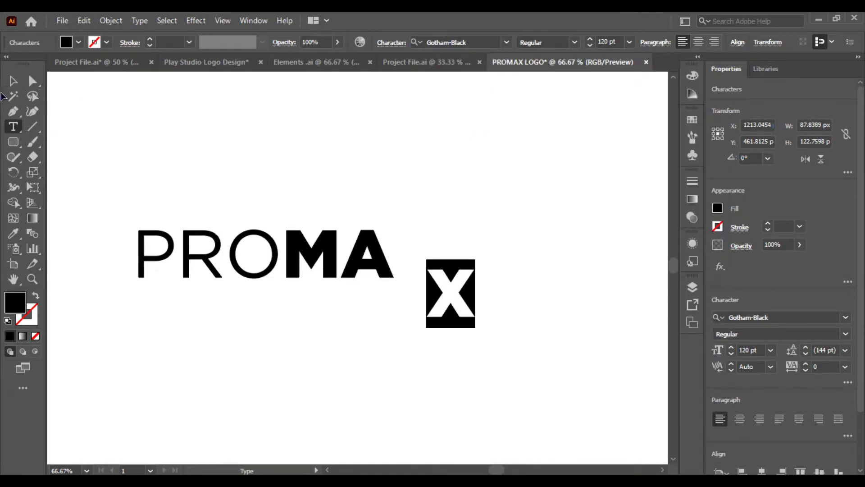
left_click(14, 80)
left_click(385, 328)
Move the X snug beside the A, aligned on the shared baseline.
key("ctrl+plus")
key("ctrl+plus")
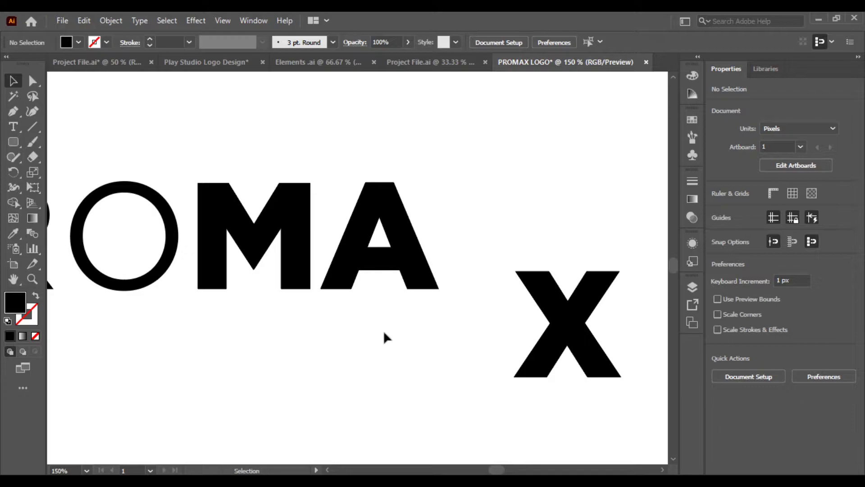
mouse_move(568, 357)
left_mouse_down()
mouse_move(508, 268)
mouse_move(494, 270)
left_mouse_up()
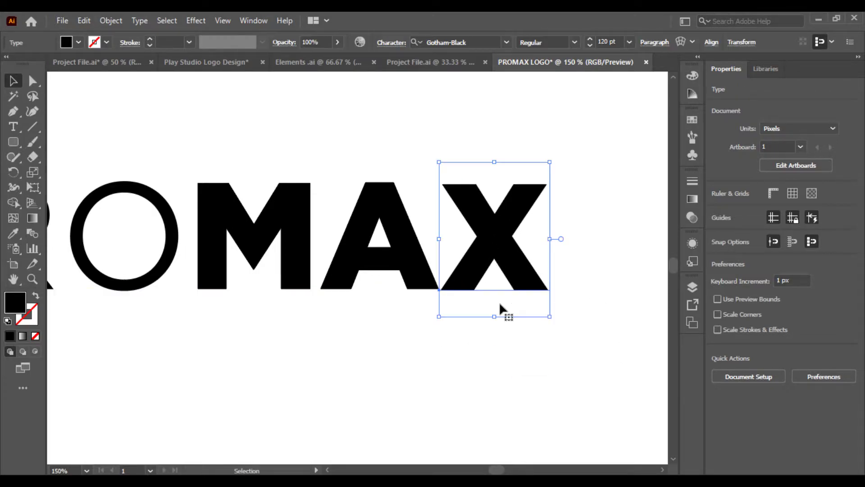
left_click(505, 379)
key("ctrl+plus")
key("ctrl+plus")
key("ctrl+plus")
key("ctrl+plus")
left_click_drag(447, 383, 293, 369)
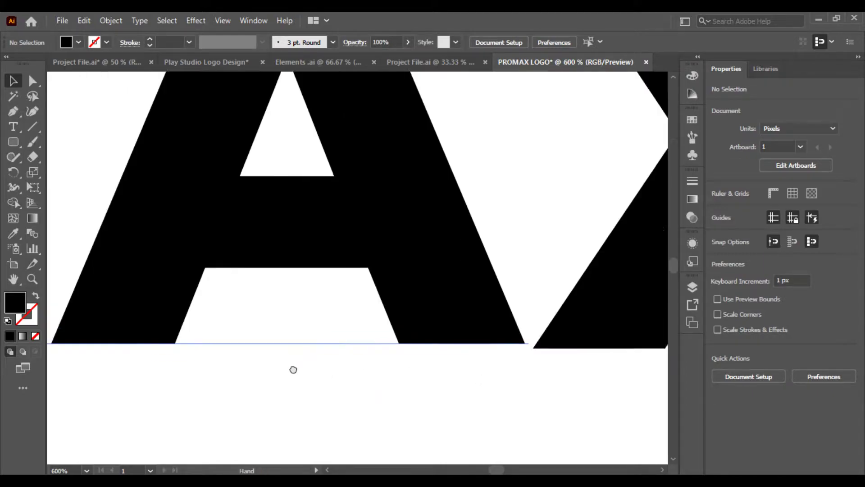
left_click(500, 300)
left_click_drag(467, 351, 403, 347)
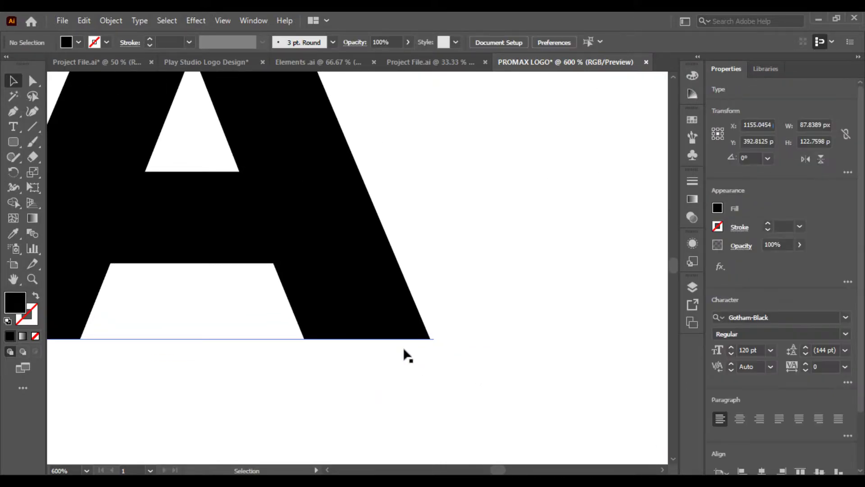
left_click(403, 347)
key("ctrl+minus")
key("ctrl+minus")
key("ctrl+minus")
key("ctrl+minus")
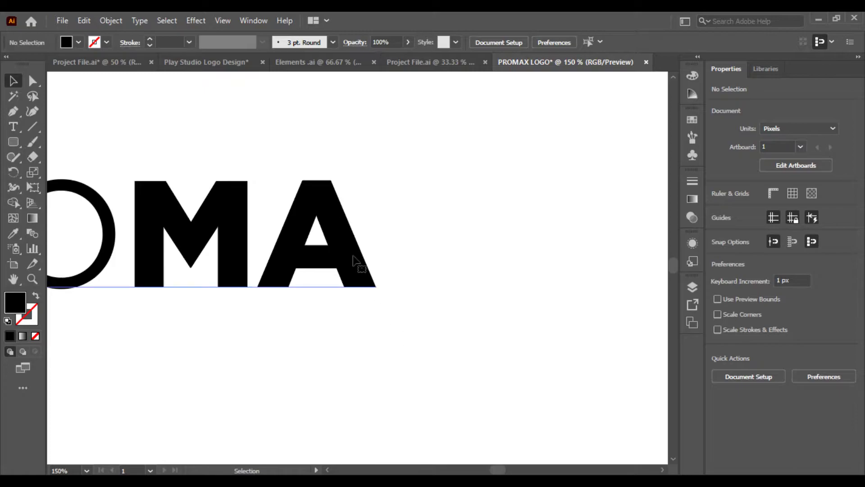
Append an X to the end of the PROMA text.
left_click(354, 261)
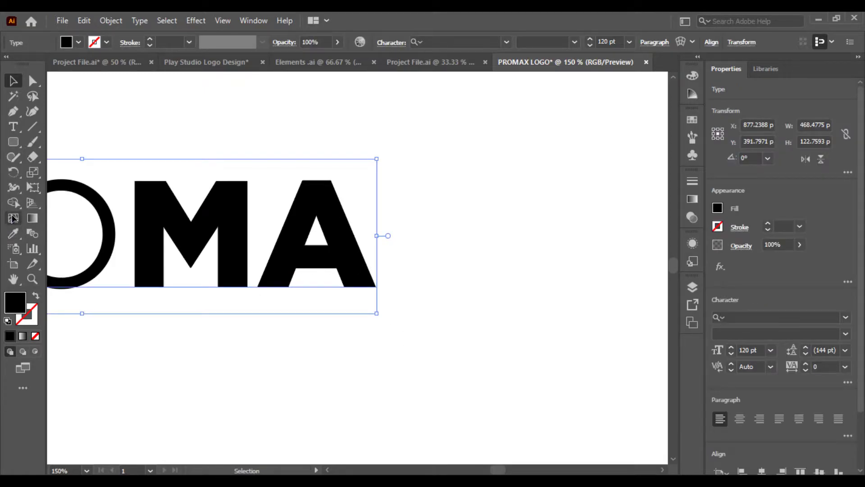
key("a")
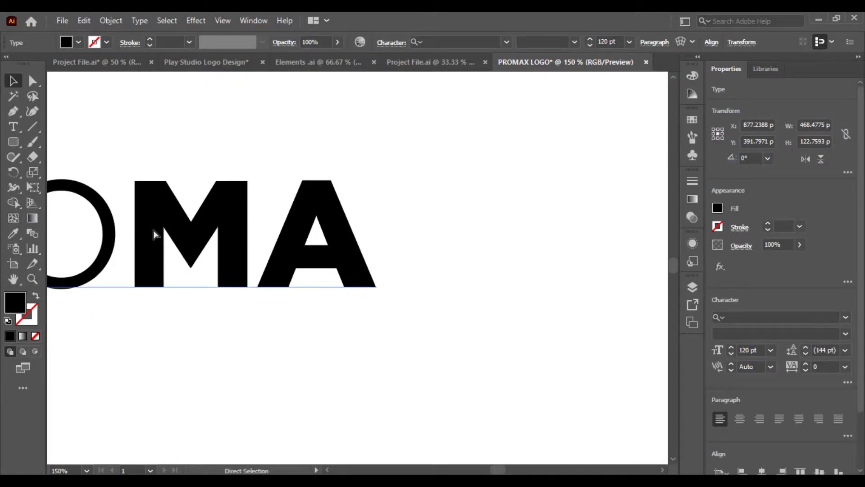
type("e5383b")
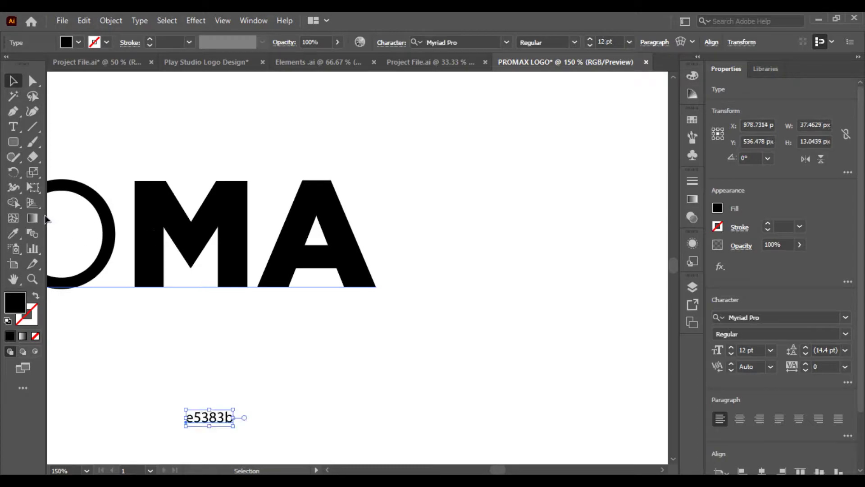
left_click(13, 126)
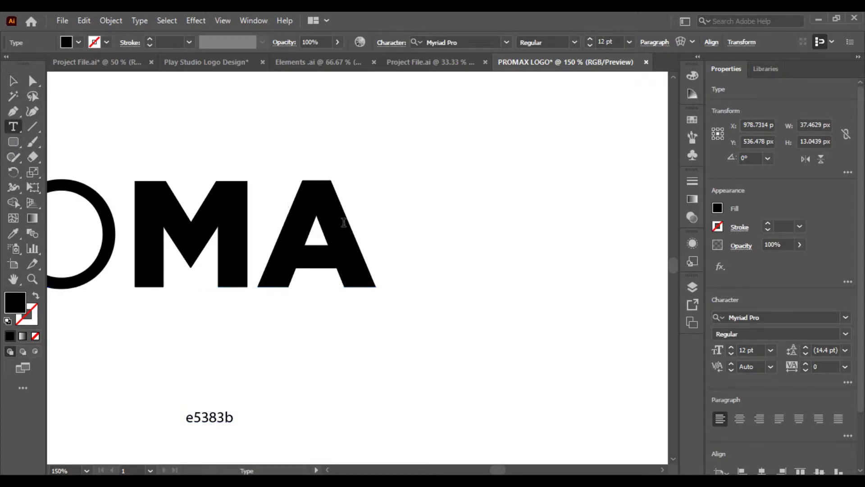
left_click(386, 243)
type("C")
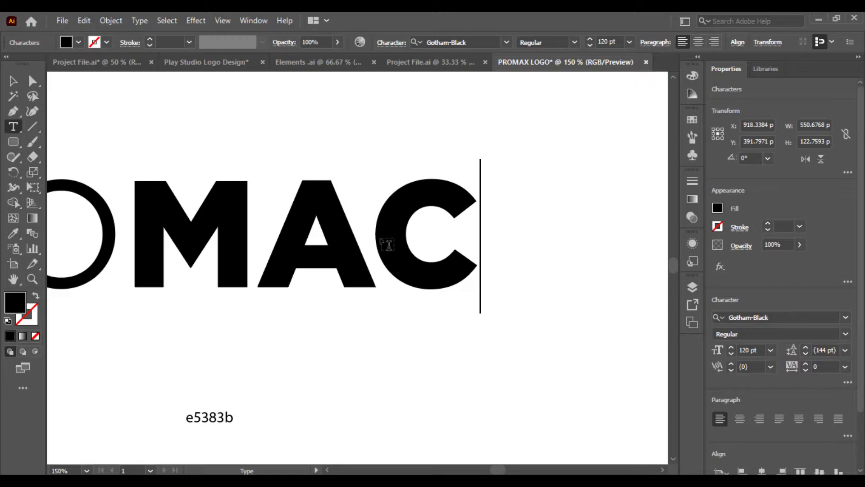
key("BackSpace")
type("X")
Delete letters before the X, then undo to restore PROMA.
left_click(371, 250)
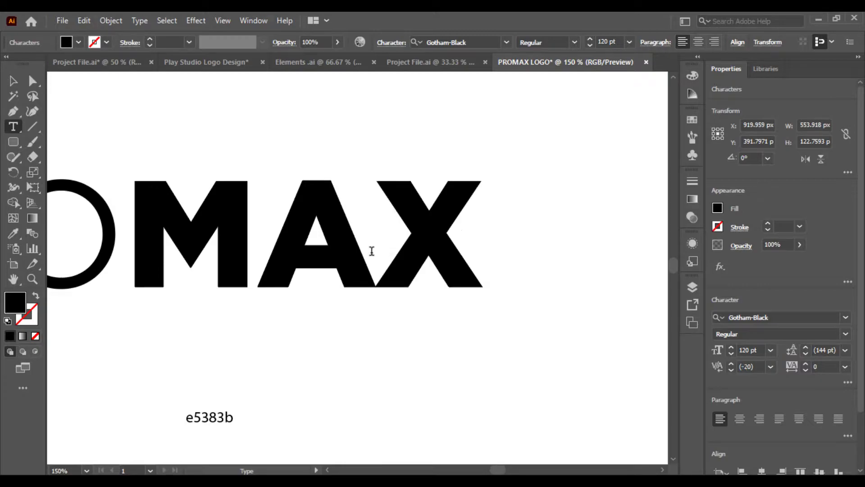
key("BackSpace")
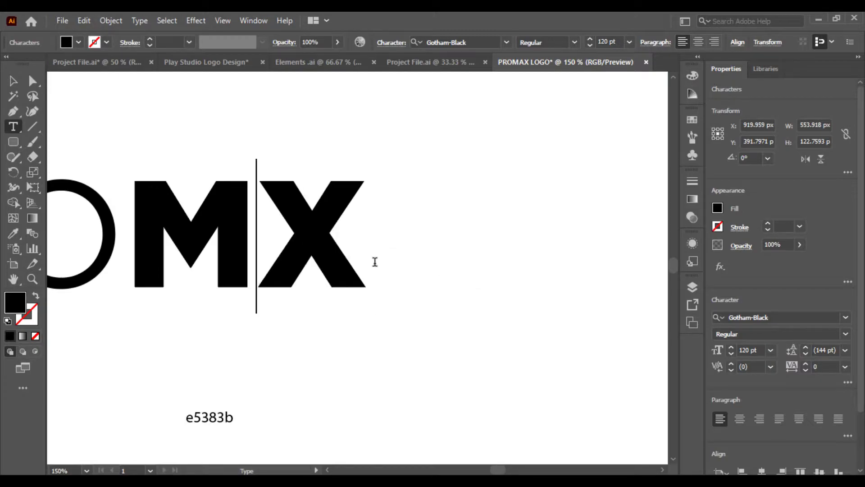
key("BackSpace")
key("BackSpace")
key("BackSpace")
key("Escape")
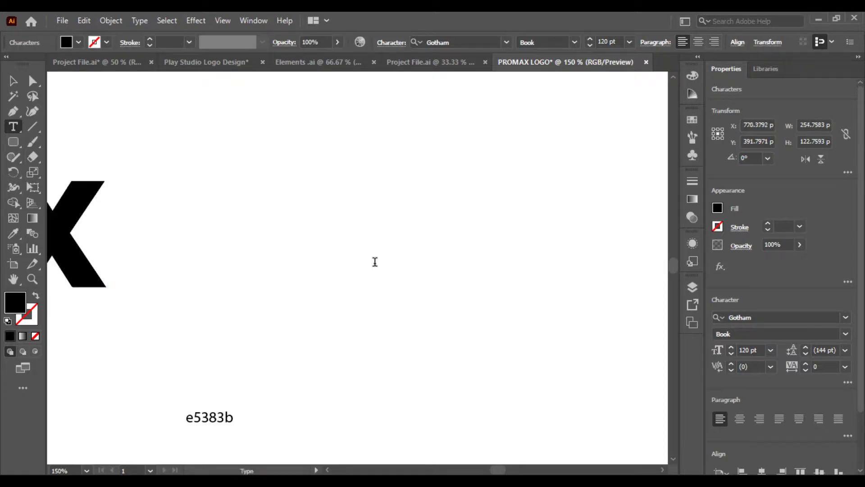
key("ctrl+minus")
key("ctrl+minus")
key("ctrl+z")
key("ctrl+z")
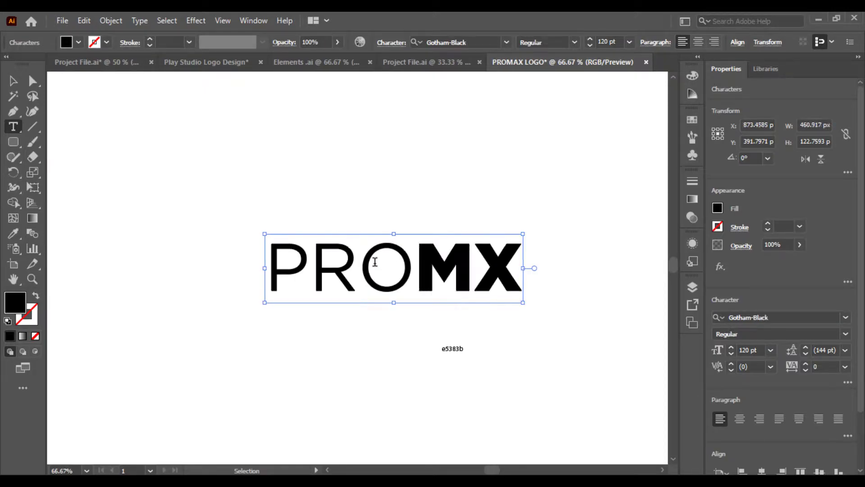
key("ctrl+z")
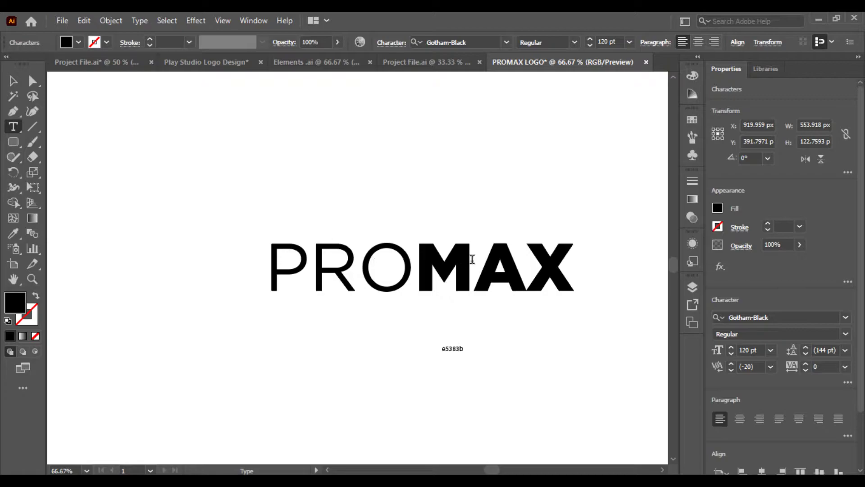
key("ctrl+z")
key("ctrl+z")
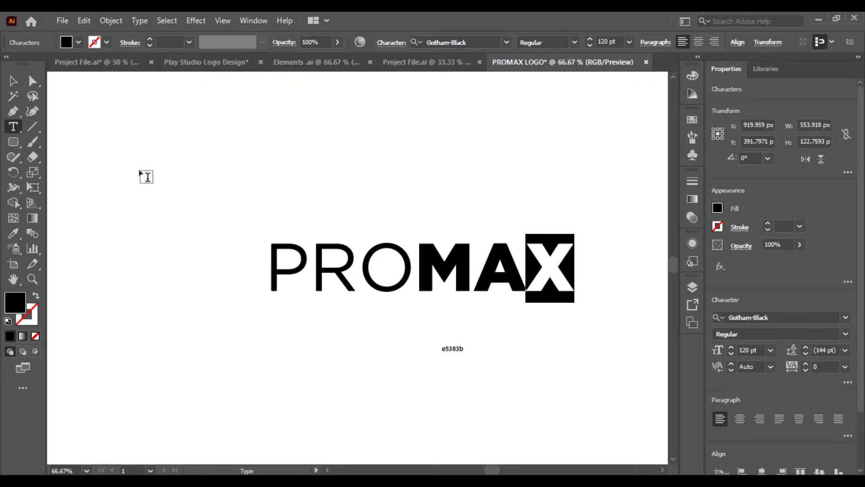
key("ctrl+z")
key("Escape")
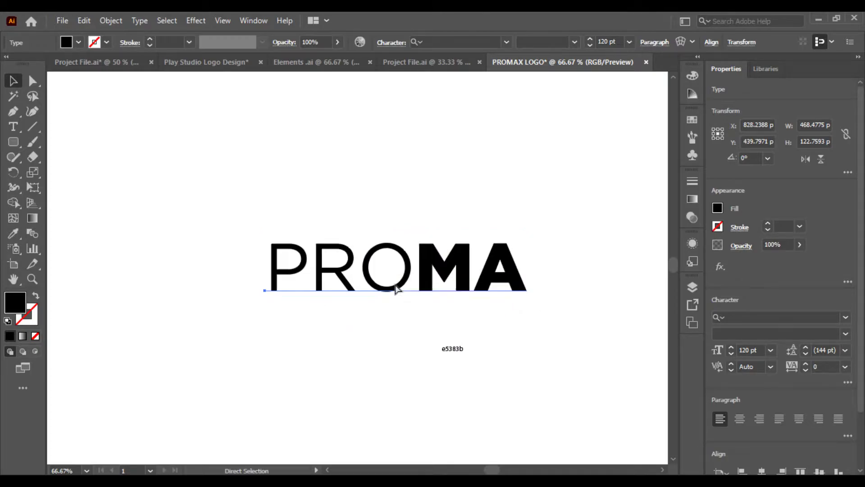
Copy and paste the PROMA text object.
left_click(453, 349)
left_click(501, 372)
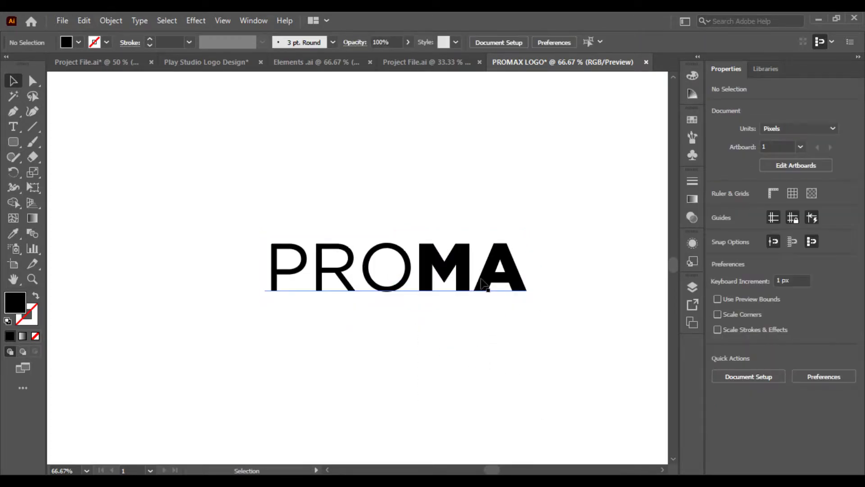
left_click(495, 284)
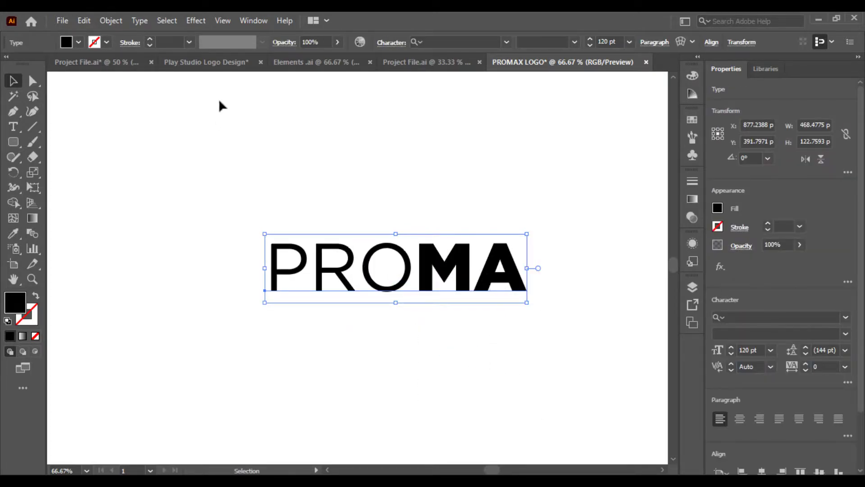
left_click(84, 21)
left_click(105, 81)
left_click(84, 20)
left_click(105, 95)
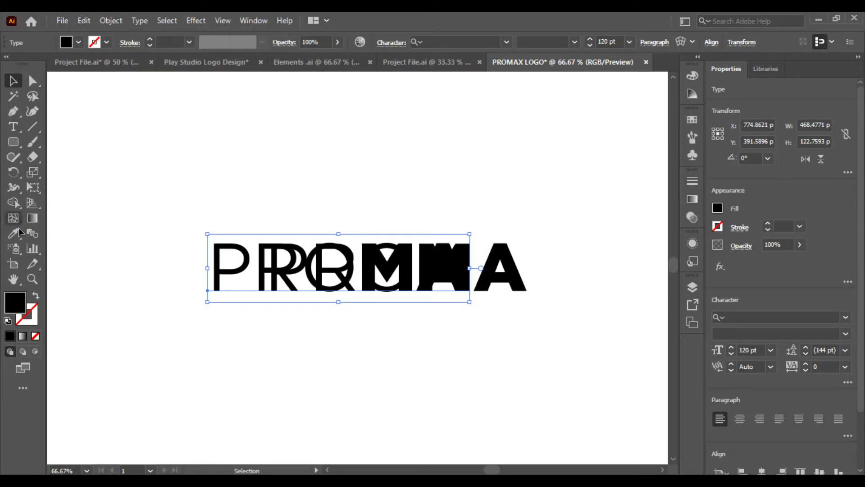
Retype the pasted copy as PROMAX and move it to the right.
left_click(13, 126)
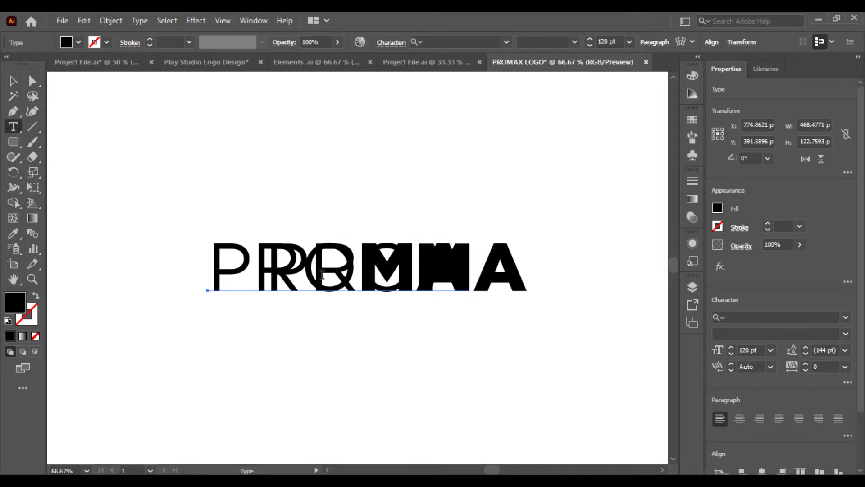
double_click(420, 273)
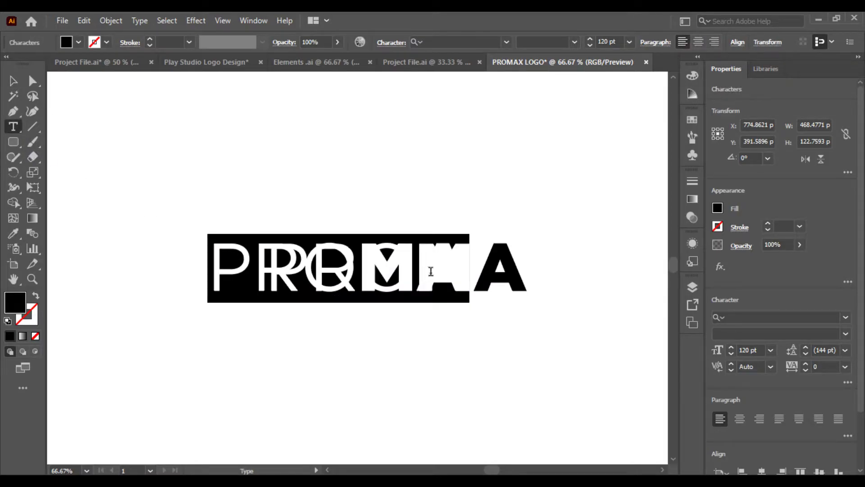
left_click(459, 270)
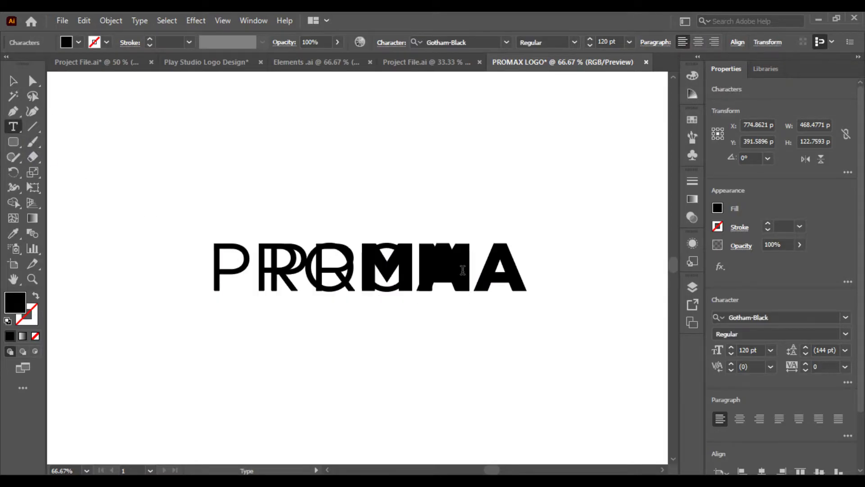
type("C")
key("BackSpace")
type("X")
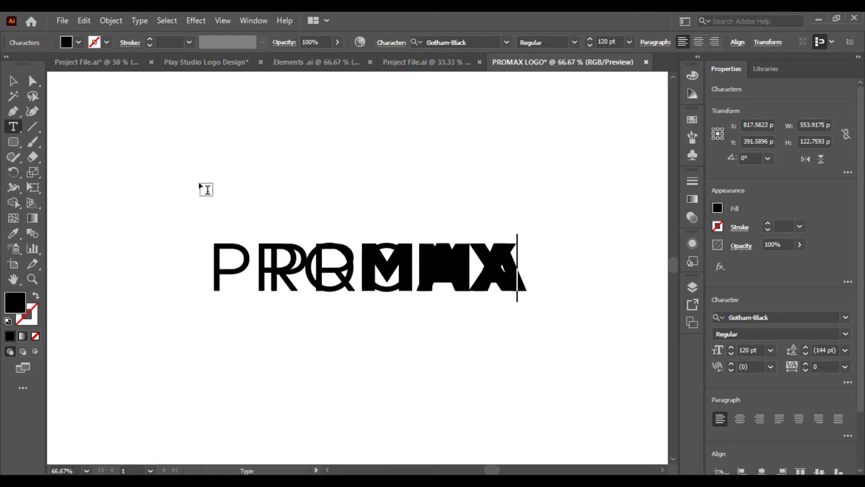
left_click(13, 80)
left_click_drag(498, 269, 545, 276)
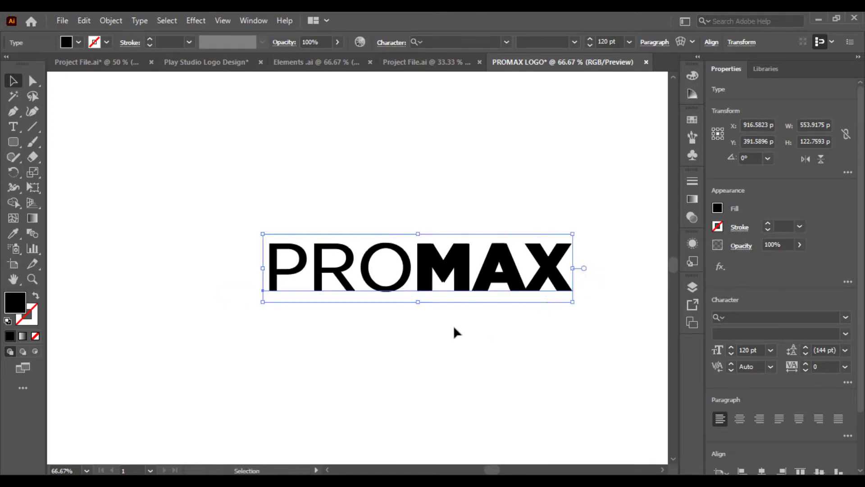
left_click(454, 326)
Remove PROM from the copy and drag the leftover X right after PROMA.
left_click(14, 127)
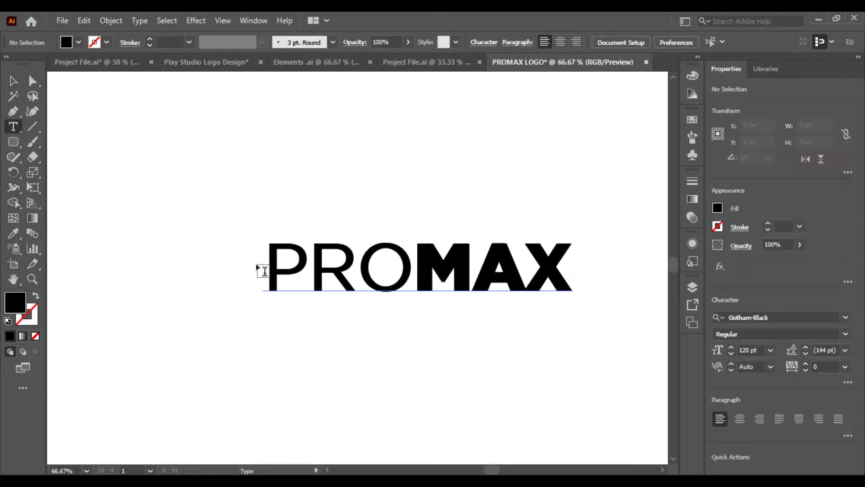
left_click_drag(264, 271, 511, 289)
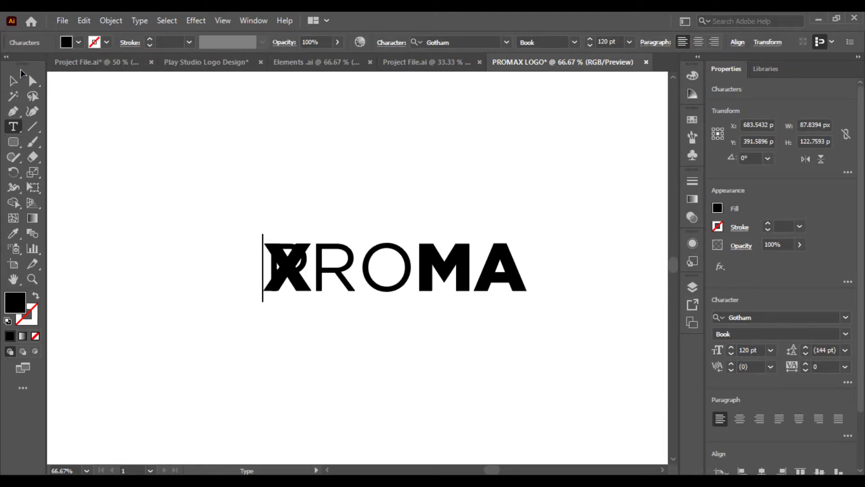
left_click(13, 81)
left_click_drag(288, 290, 548, 290)
Zoom in on MAX and select the X letter.
left_click(555, 315)
key("ctrl+plus")
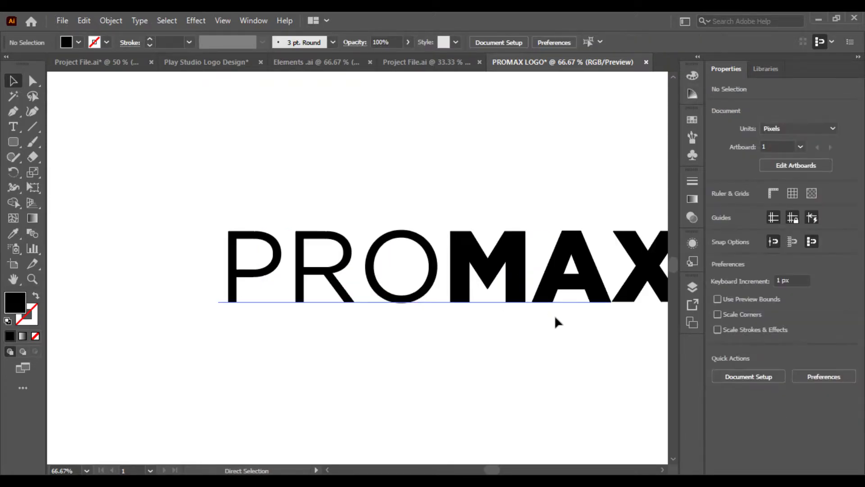
key("ctrl+plus")
key("ctrl+plus")
left_click_drag(556, 319, 344, 299)
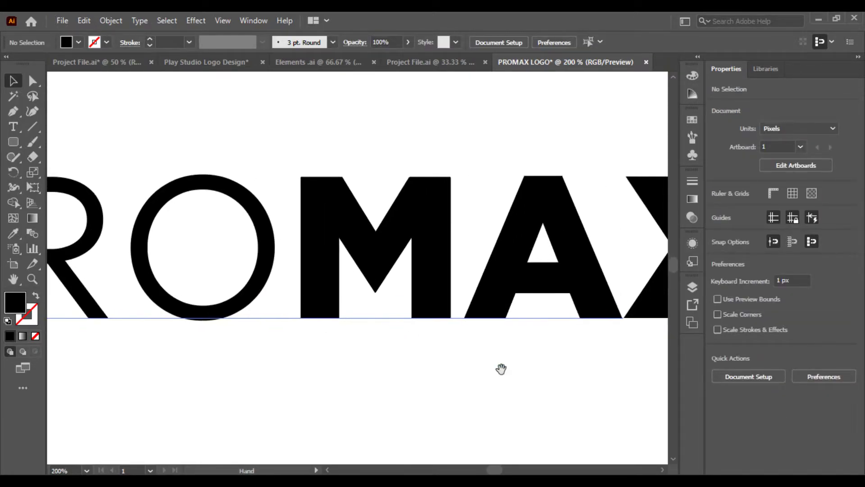
mouse_move(569, 347)
left_mouse_down()
mouse_move(280, 332)
mouse_move(194, 352)
left_mouse_up()
key("ctrl+plus")
left_click(309, 371)
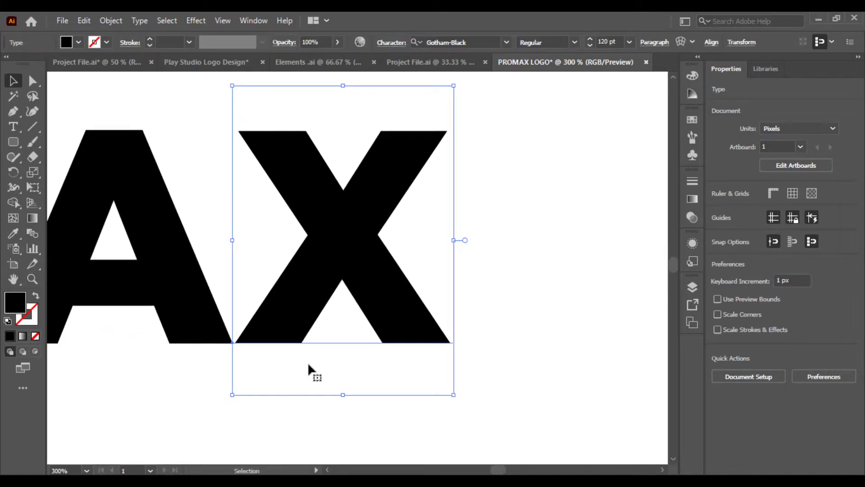
left_click(149, 372)
left_click(255, 393)
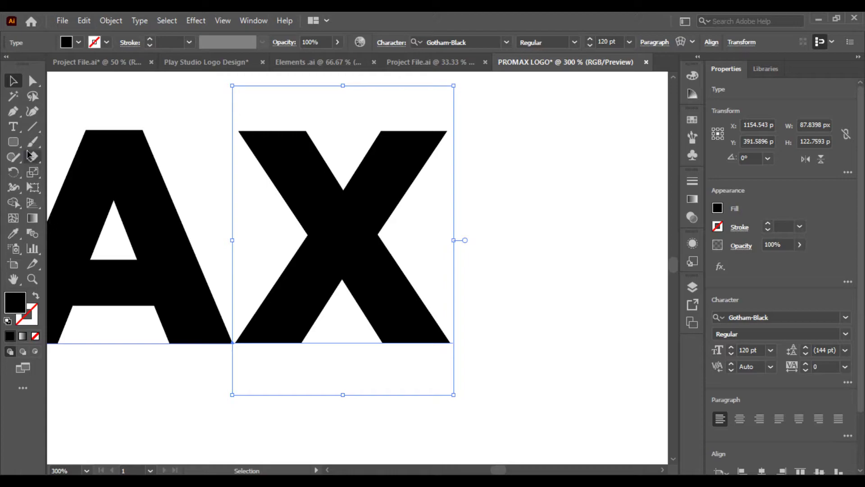
Draw a straight line from the X's top anchor to its bottom-left corner.
left_click(33, 127)
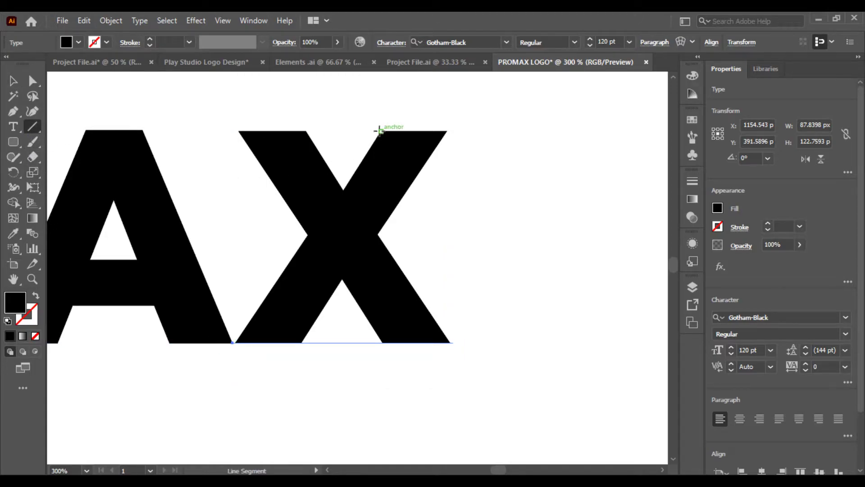
left_click(380, 131)
left_click(442, 283)
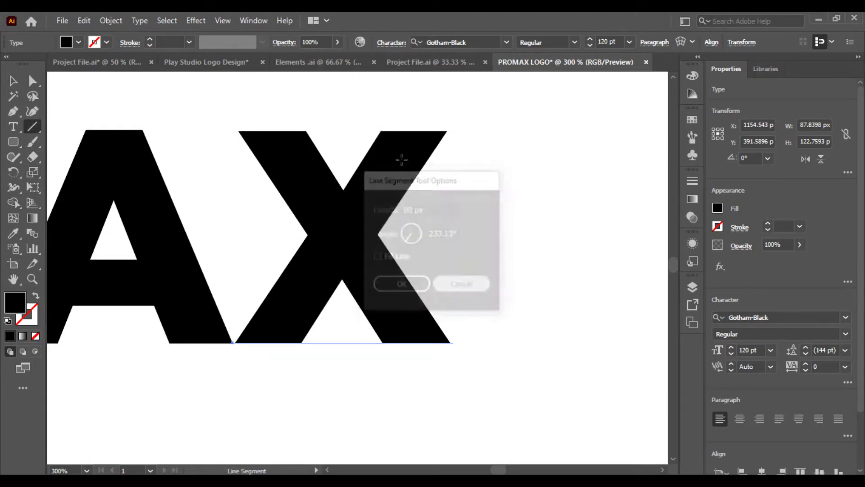
left_click_drag(382, 131, 235, 342)
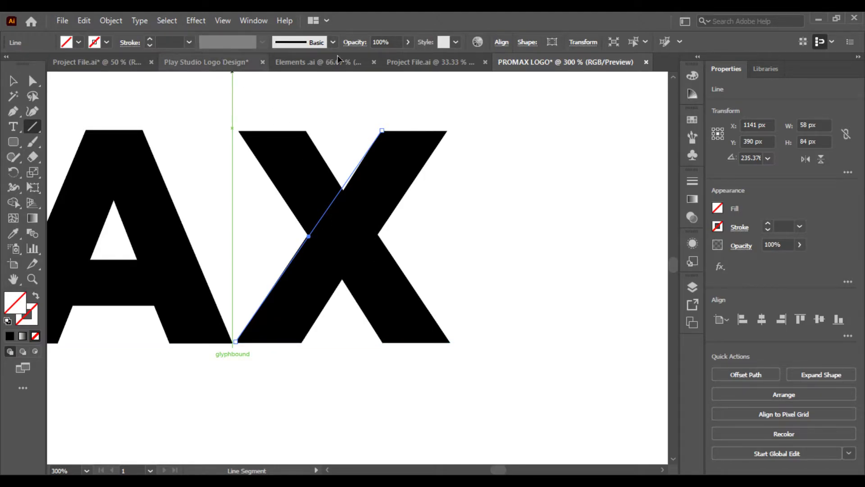
Give the diagonal line a white 3 pt stroke.
left_click(96, 43)
left_click(35, 63)
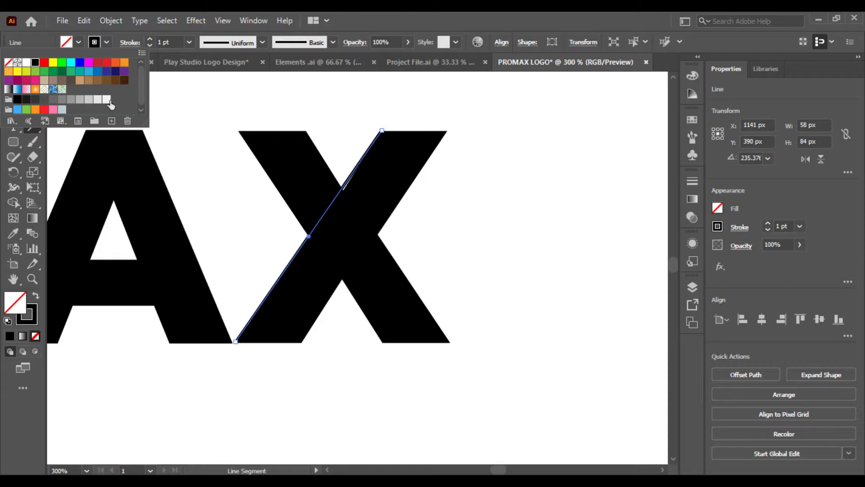
left_click(26, 63)
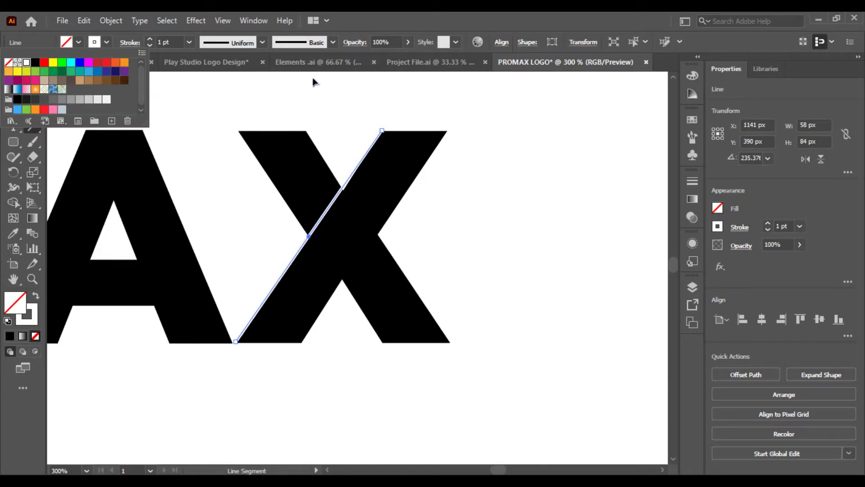
left_click(188, 42)
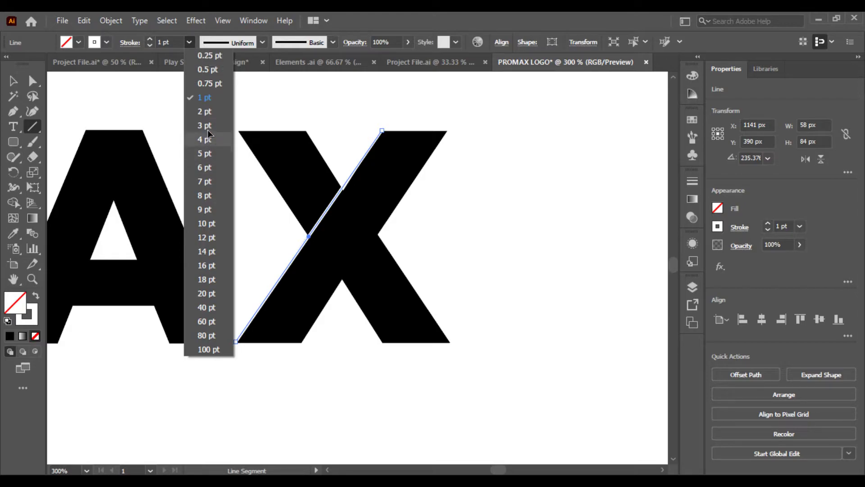
left_click(207, 128)
Alt-drag offset copies of the white line across the X's upper-left arm.
left_click(13, 96)
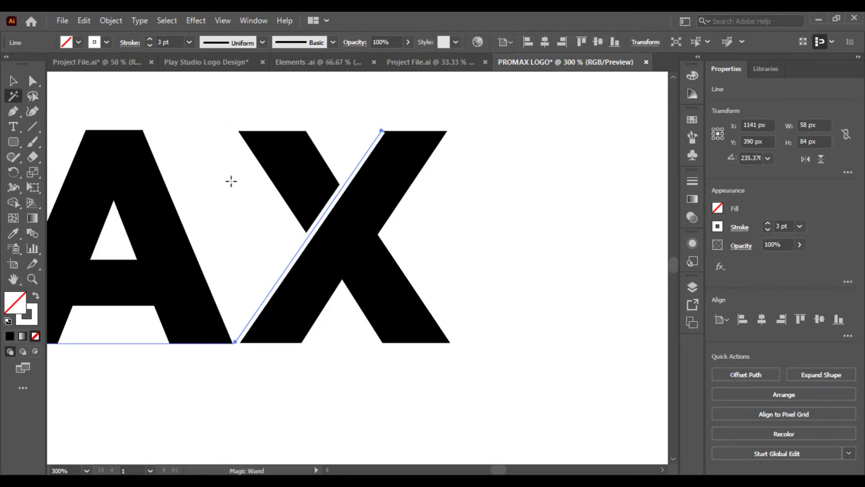
left_click(261, 197)
key("ctrl+equal")
key("ctrl+equal")
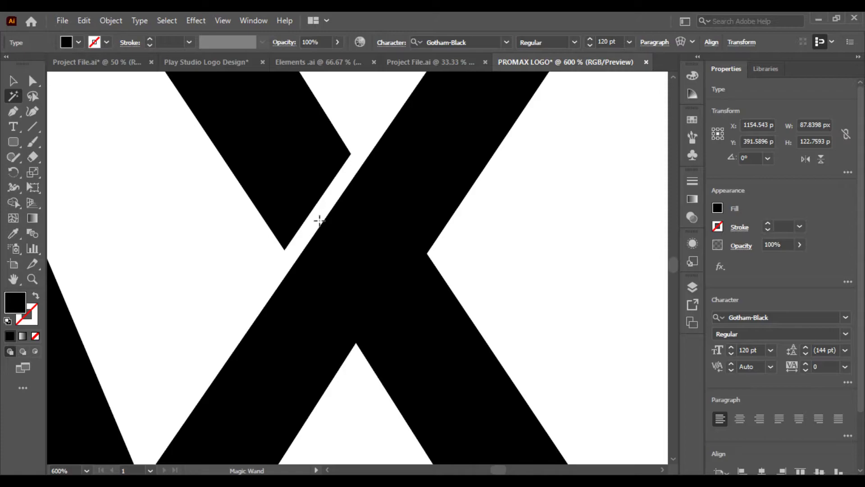
left_click(13, 80)
left_click_drag(328, 193, 323, 183)
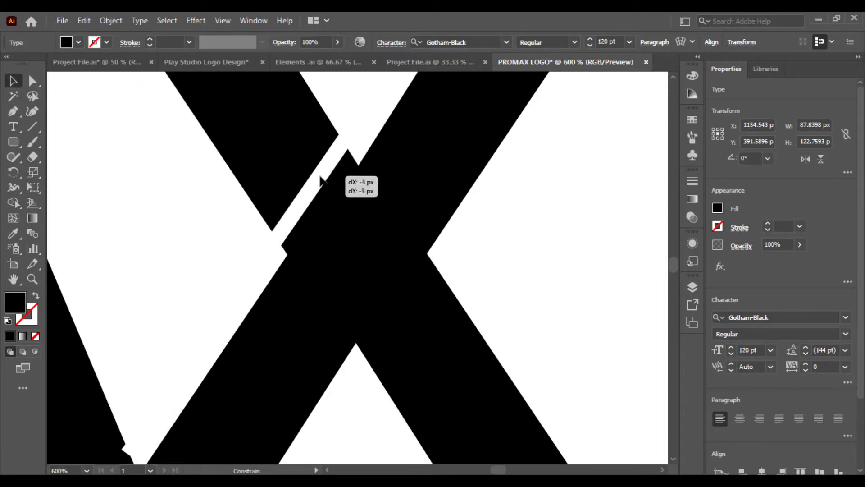
key("ctrl+z")
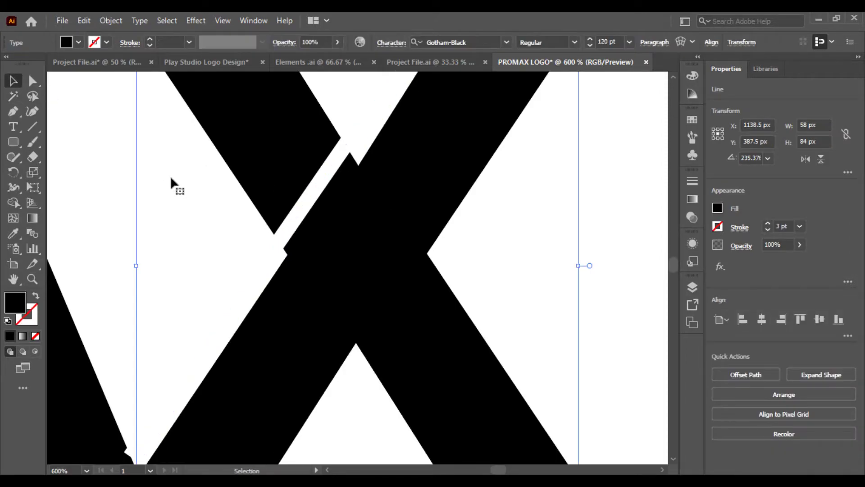
key("ctrl+minus")
left_click_drag(178, 190, 179, 214)
left_click(353, 257)
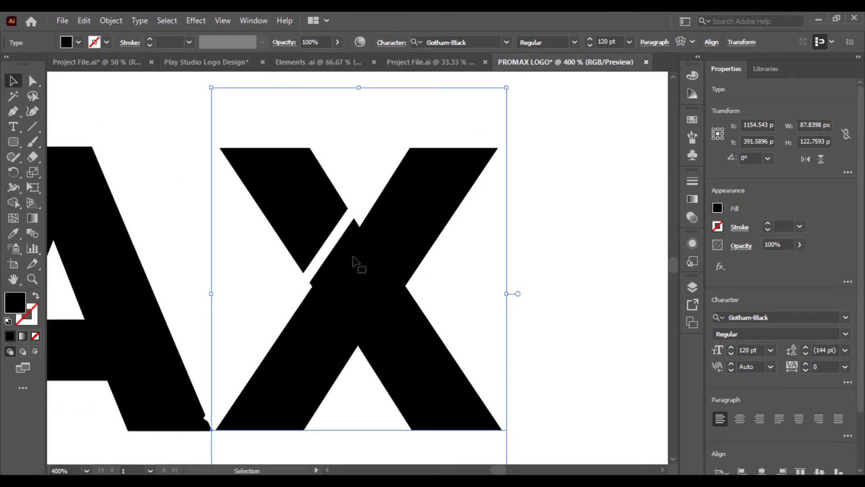
left_click_drag(332, 245, 277, 197)
Place further parallel white stripe copies across the X's arm and the A's edge.
left_click(276, 199)
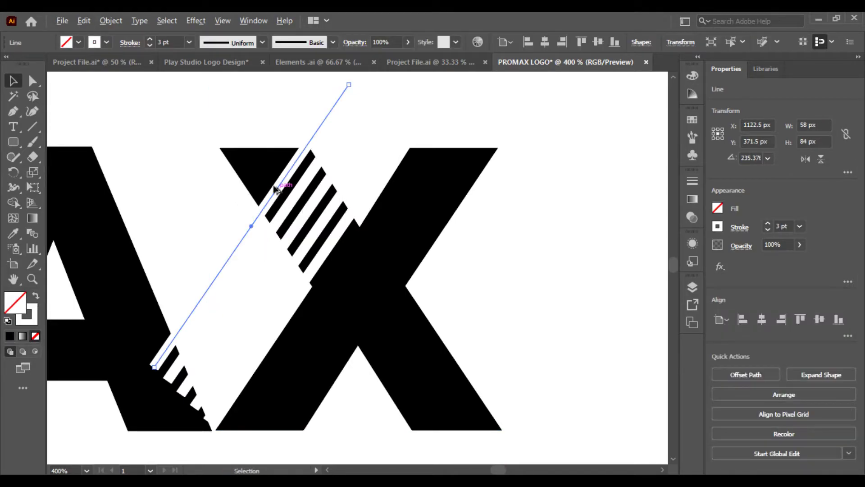
left_click_drag(277, 191, 188, 152)
left_click(264, 182)
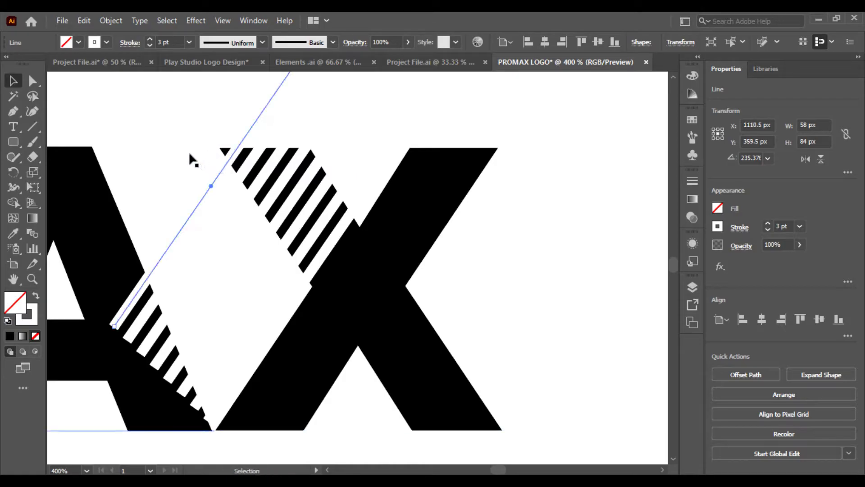
left_click(189, 150)
key("ctrl+minus")
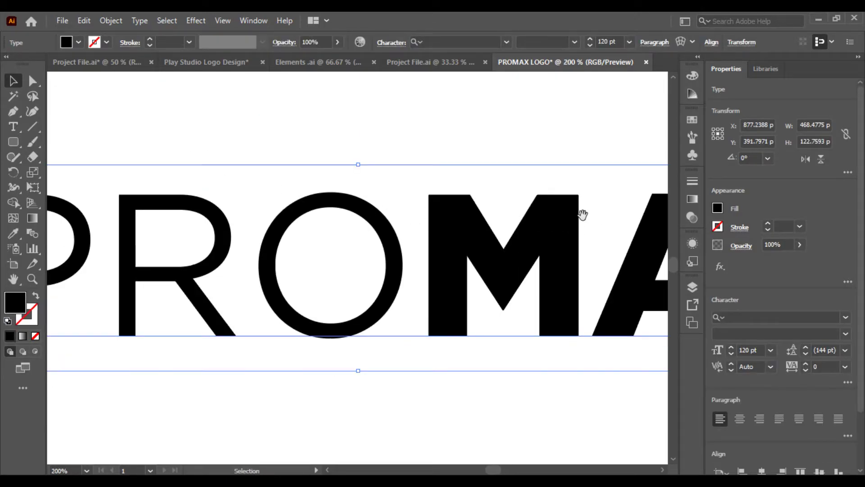
Move the A and its stripes back onto the X's baseline.
left_click_drag(580, 212, 332, 209)
key("ctrl+plus")
key("ctrl+plus")
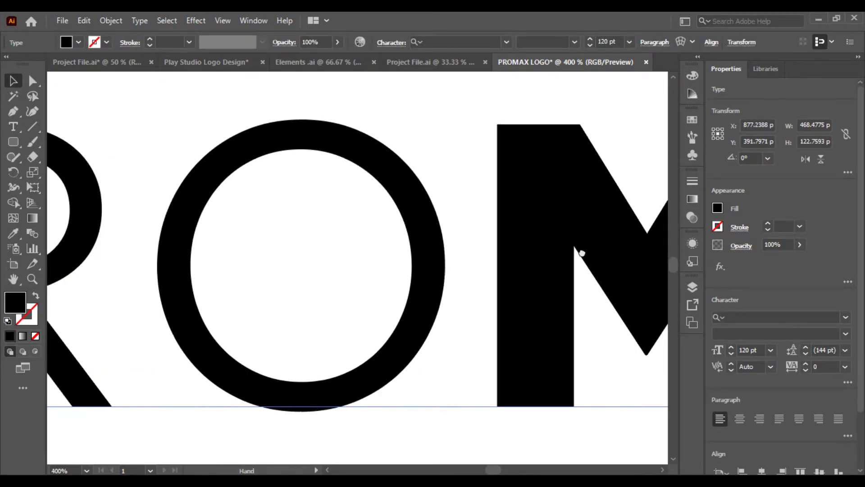
mouse_move(578, 248)
left_mouse_down()
mouse_move(359, 253)
mouse_move(323, 269)
mouse_move(351, 269)
mouse_move(275, 271)
left_mouse_up()
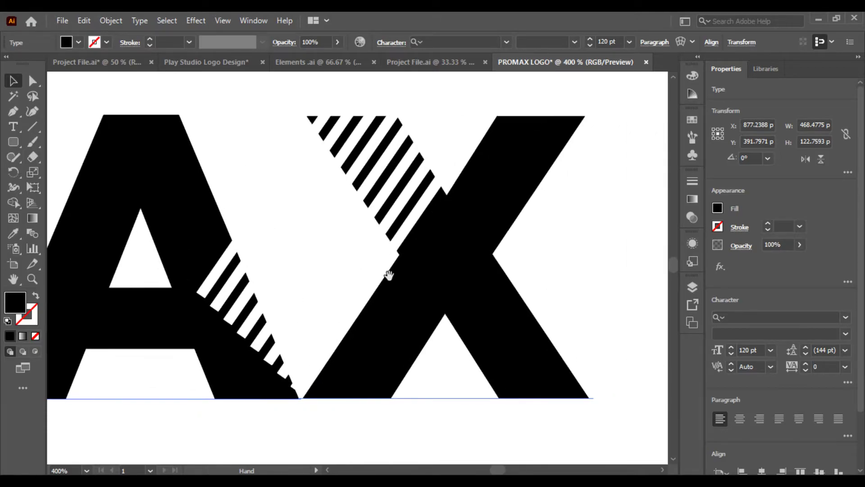
mouse_move(261, 147)
left_mouse_down()
mouse_move(315, 253)
mouse_move(258, 210)
left_mouse_up()
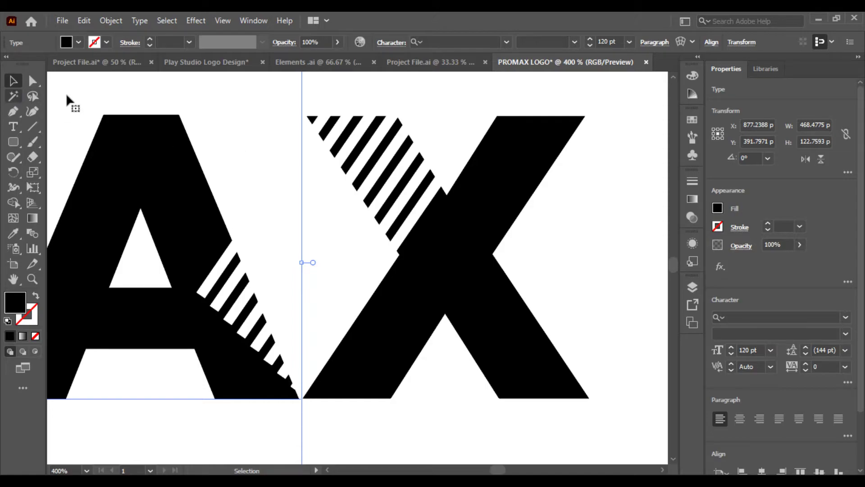
left_click_drag(242, 110, 332, 178)
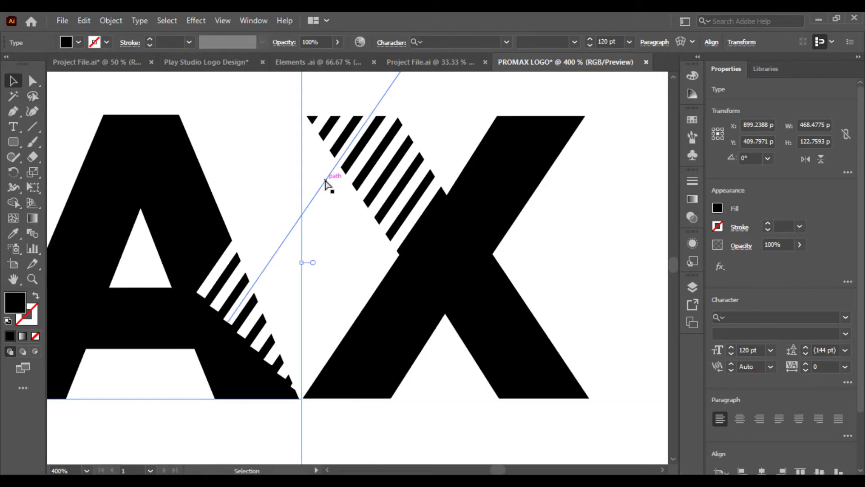
left_click(621, 209)
Offset a copy of the diagonal line along the X and repeat it twice with Ctrl+D.
left_click_drag(610, 190, 491, 230)
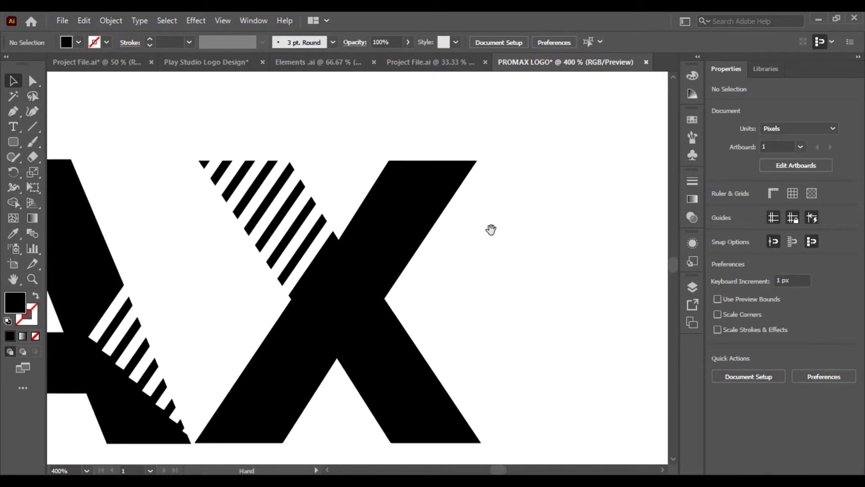
left_click(323, 240)
left_click_drag(323, 240, 291, 228)
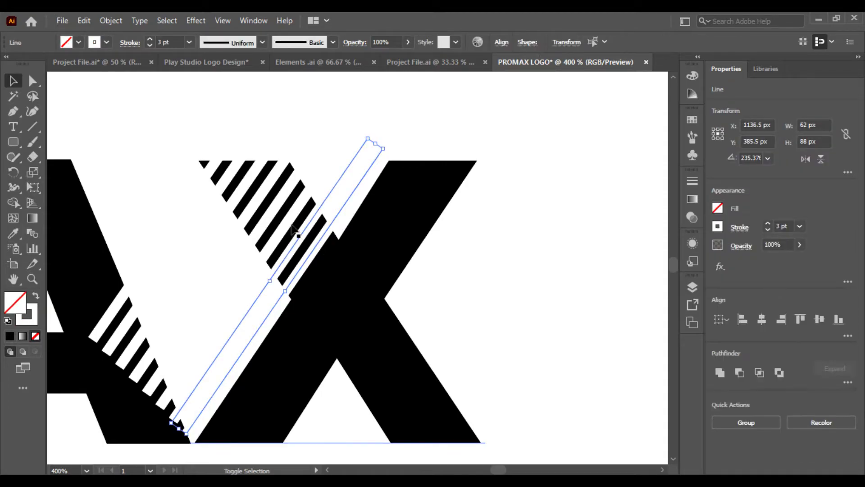
key("ctrl+d")
key("ctrl+d")
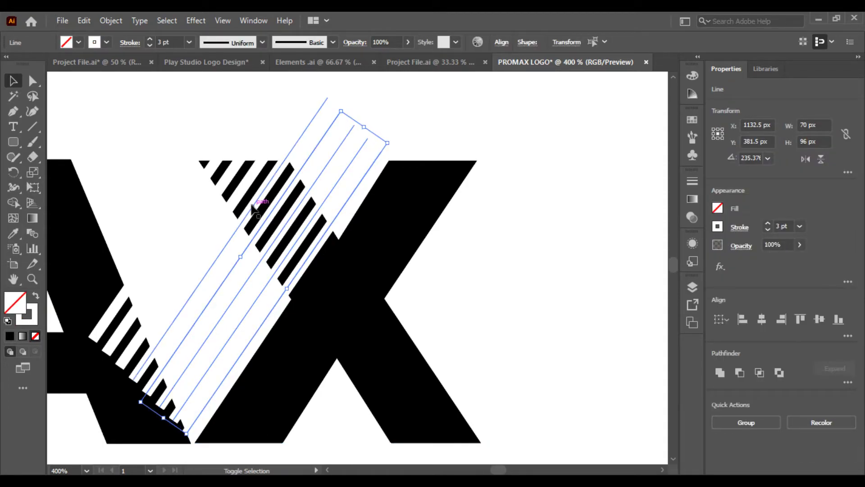
key("ctrl+d")
key("ctrl+d")
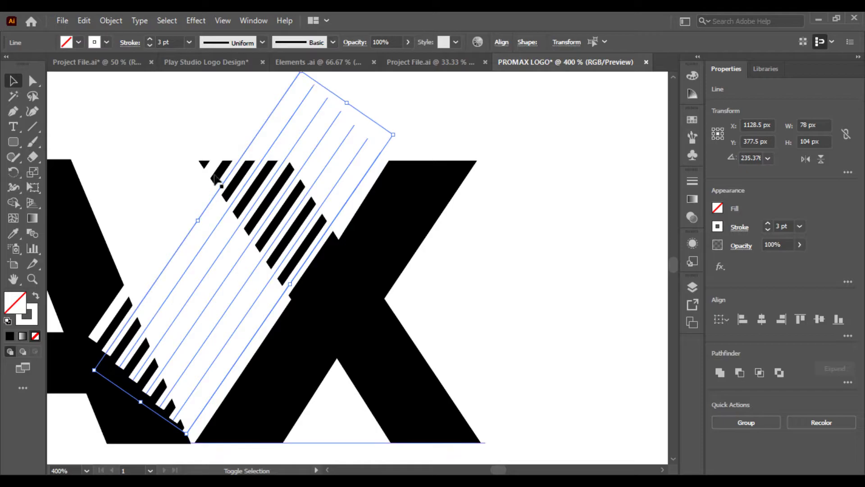
Select all the stripe lines with the X and nudge them slightly.
key("ctrl+a")
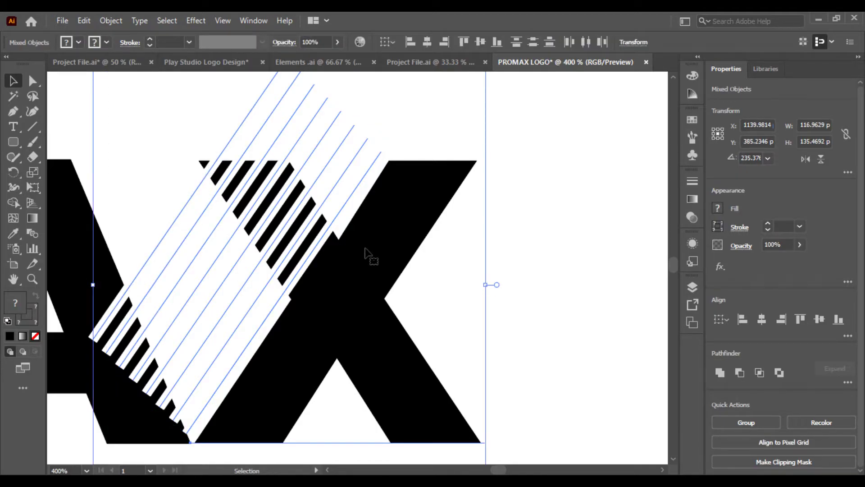
key("ctrl+equal")
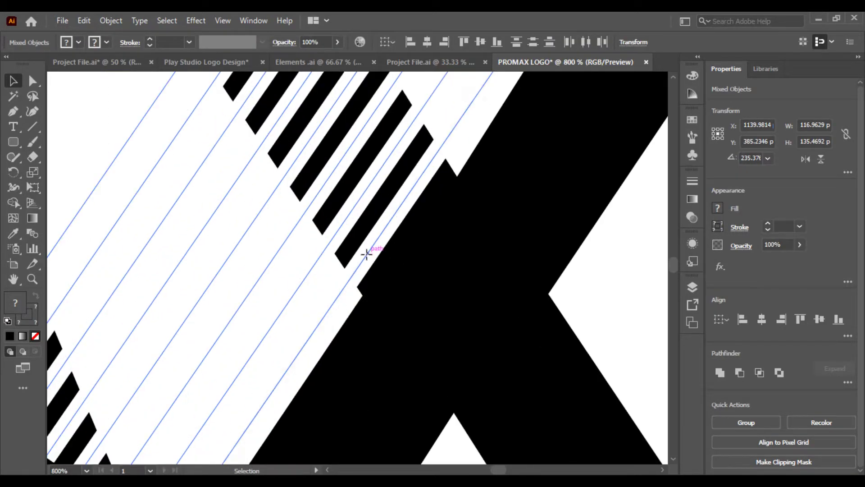
left_click_drag(367, 251, 371, 254)
key("ctrl+minus")
key("ctrl+minus")
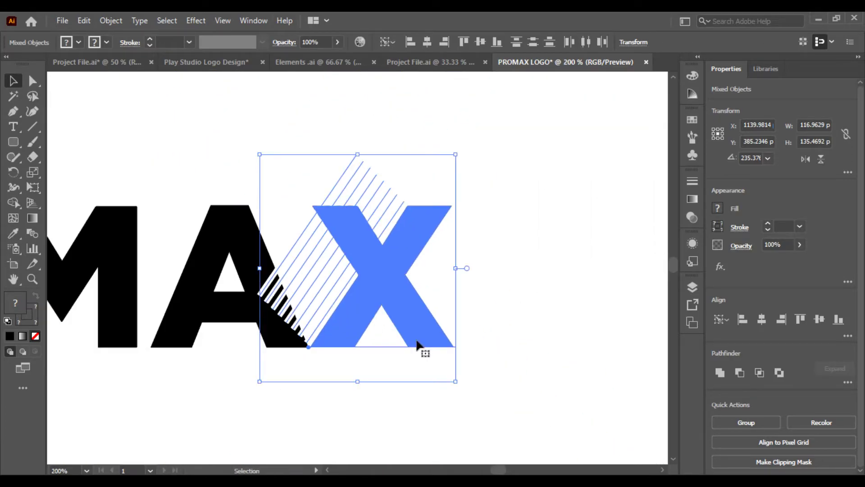
left_click(400, 405)
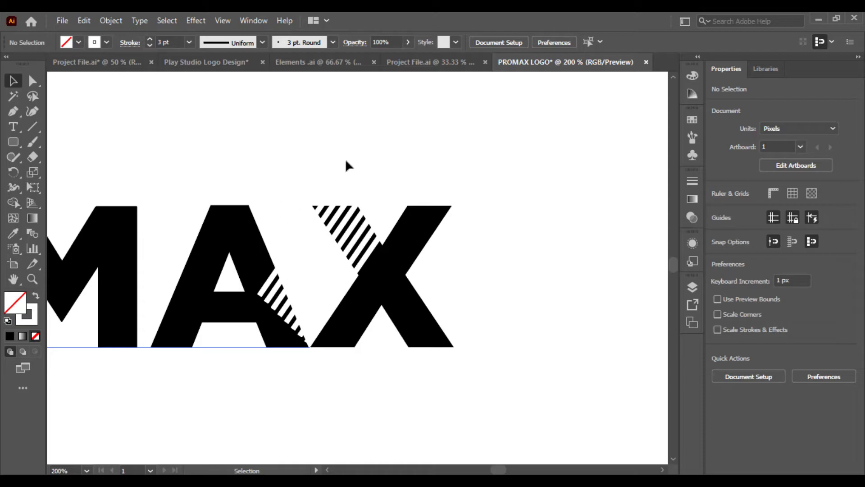
Select several stripe lines, try moving them, then undo the move.
left_click_drag(503, 197, 515, 197)
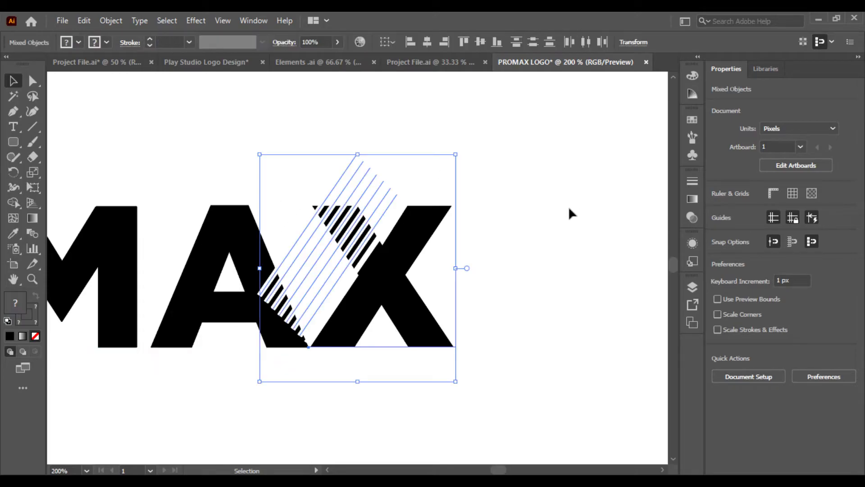
key("ctrl+plus")
key("ctrl+plus")
key("ctrl+plus")
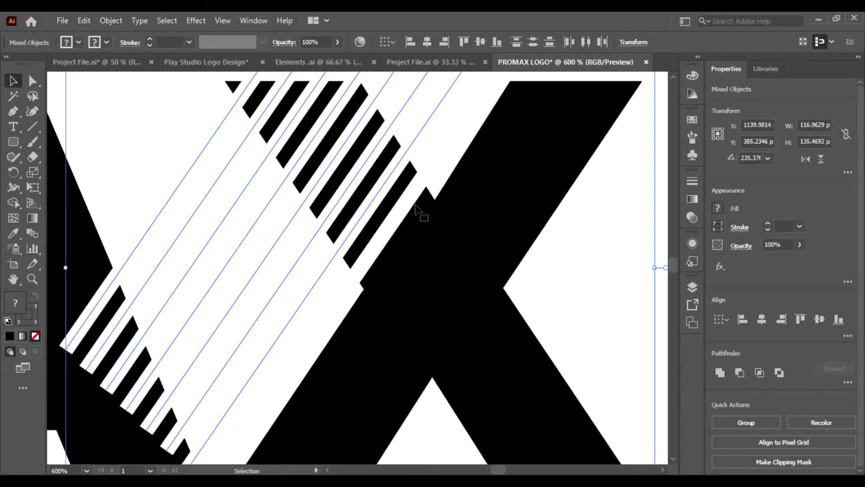
left_click(398, 213, "shift")
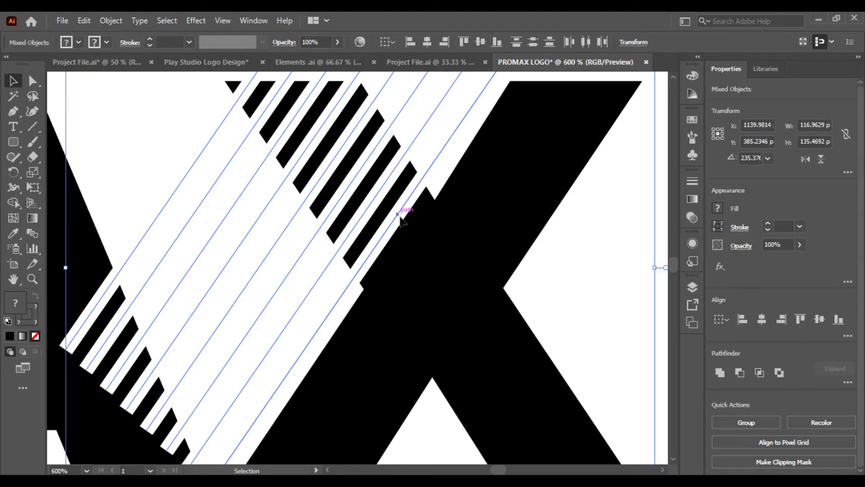
left_click_drag(400, 219, 441, 232)
key("ctrl+z")
key("ctrl+minus")
key("ctrl+minus")
key("ctrl+minus")
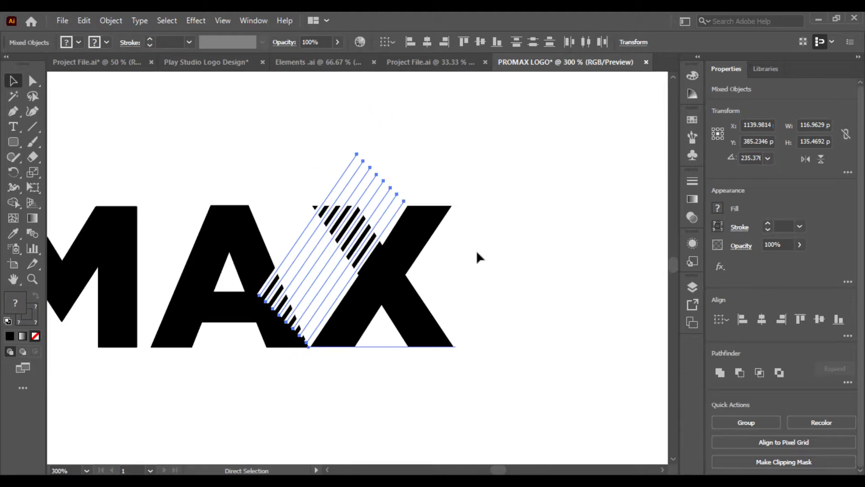
left_click(511, 254)
left_click(374, 295)
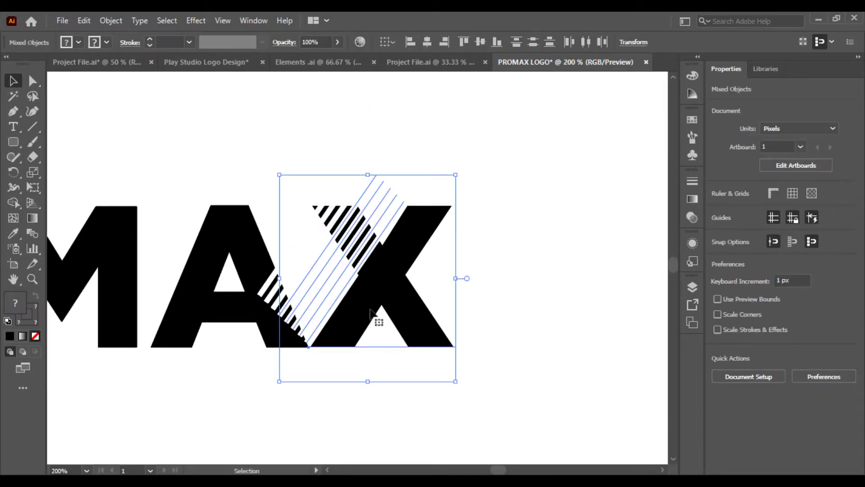
left_click(613, 237)
Move the striped X right, away from the A, then shift it slightly back left.
left_click_drag(513, 126, 317, 372)
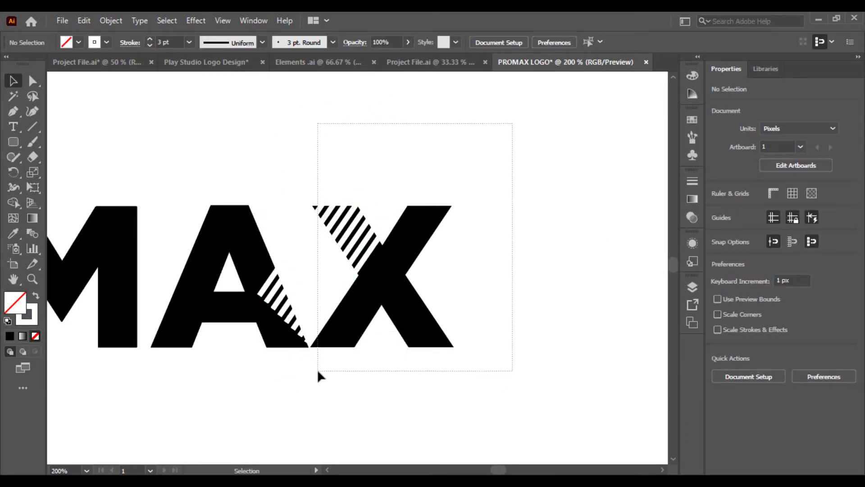
left_click_drag(387, 278, 496, 264)
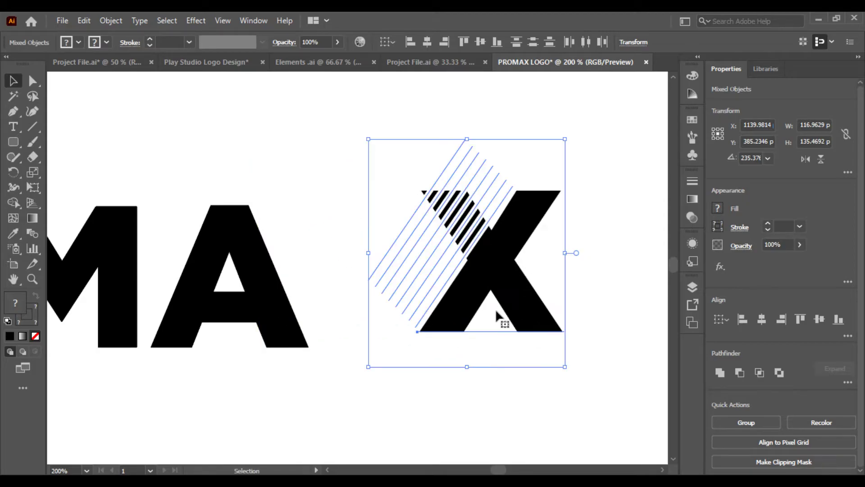
left_click(526, 381)
key("ctrl+plus")
left_click_drag(526, 381, 357, 379)
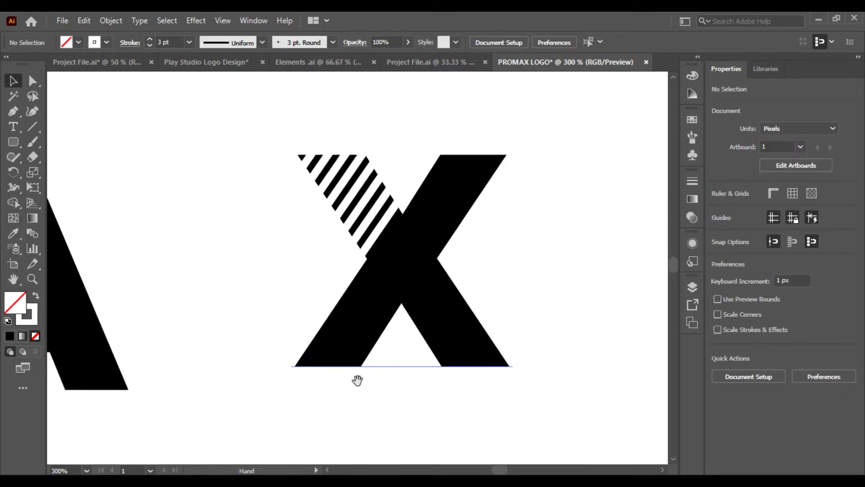
mouse_move(156, 196)
left_mouse_down()
mouse_move(295, 362)
mouse_move(312, 357)
left_mouse_up()
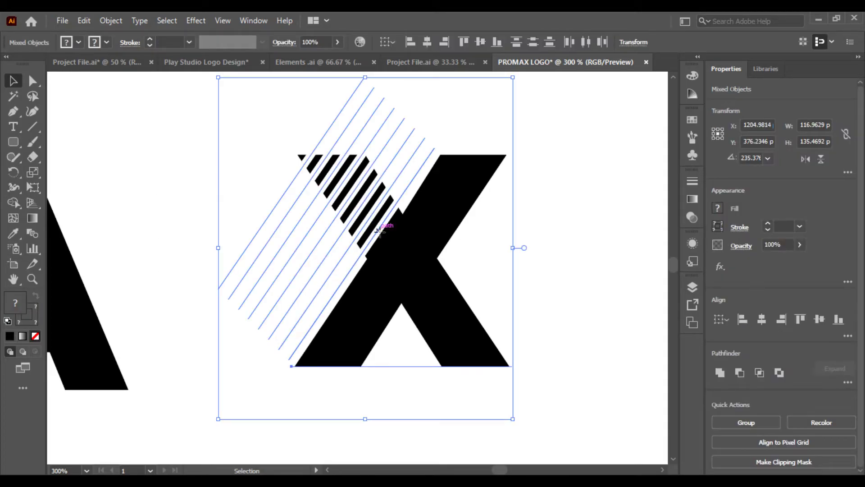
left_click_drag(379, 230, 360, 236)
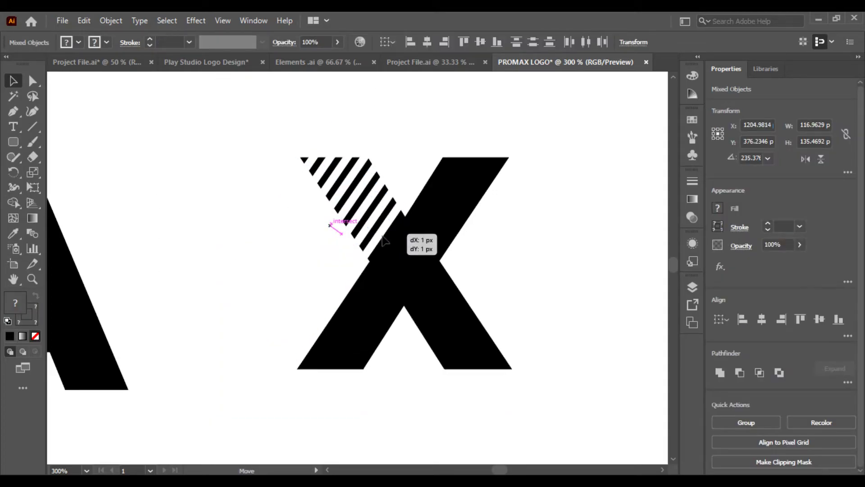
left_click(527, 255)
Marquee-select the diagonal stripe lines above the X's upper-left arm.
scroll(516, 248, "up", 1)
scroll(516, 248, "up", 1)
left_click_drag(509, 253, 413, 286)
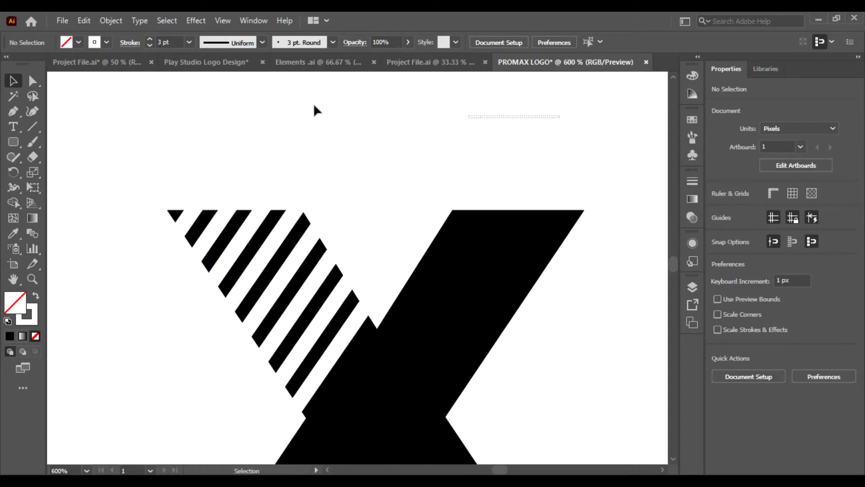
scroll(112, 91, "up", 5)
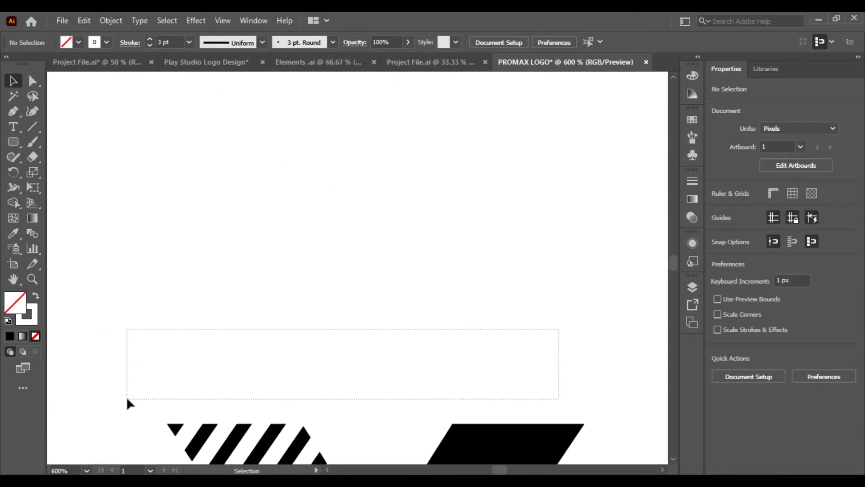
left_click_drag(128, 401, 358, 393)
scroll(358, 393, "down", 3)
scroll(359, 393, "right", 1)
scroll(385, 257, "down", 1)
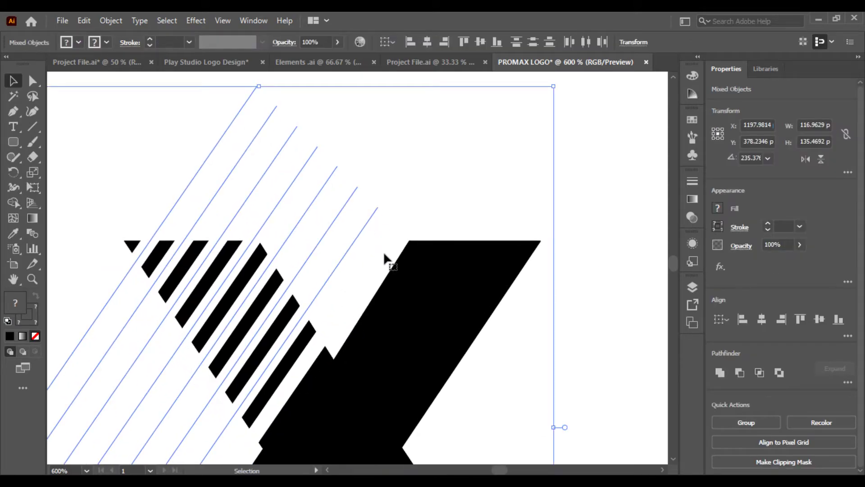
Align the selected stripe lines and move them up about 12 px.
left_click(352, 291, "shift")
double_click(352, 292)
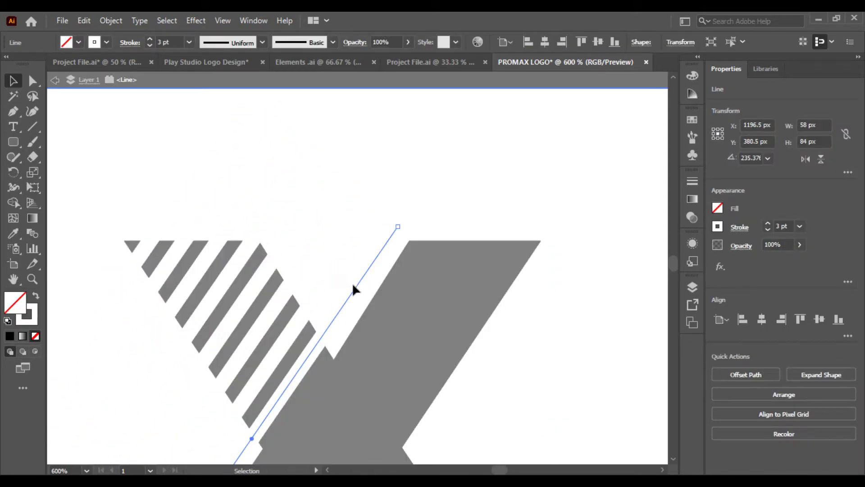
key("Escape")
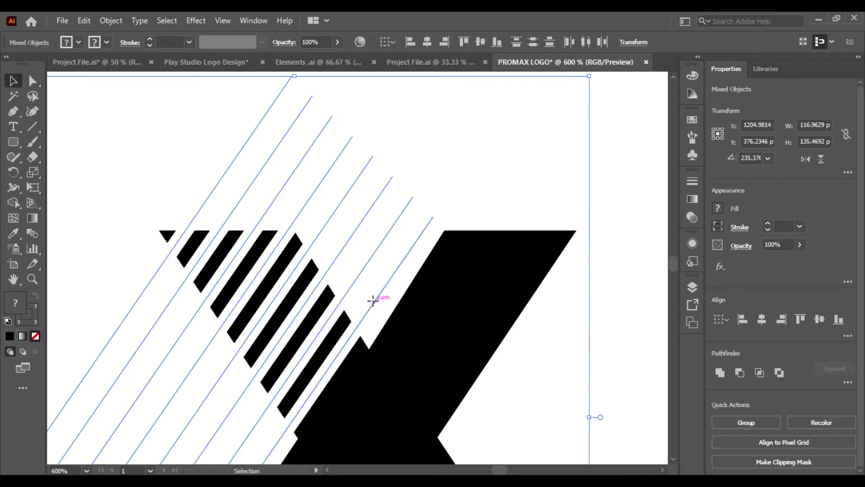
left_click_drag(373, 301, 358, 302)
key("ctrl+z")
left_click(337, 357)
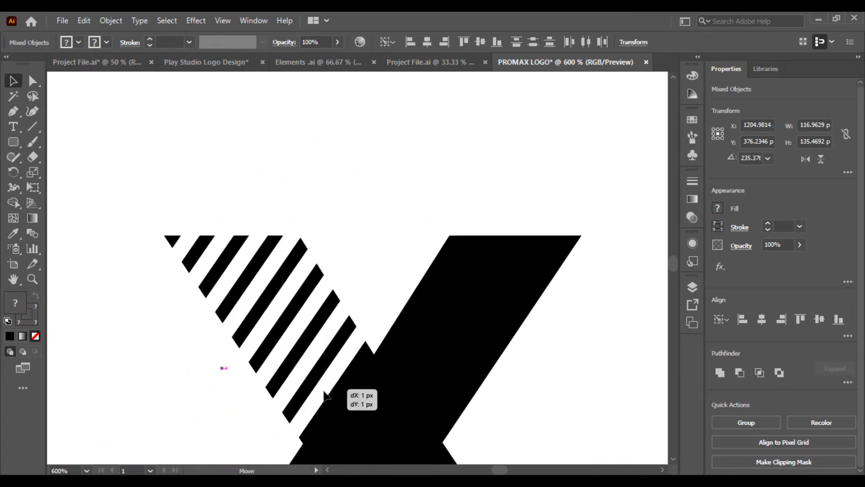
left_click_drag(317, 387, 335, 386)
Nudge one diagonal line up-left and repeat it with Ctrl+D into parallel stripes.
left_click(614, 377)
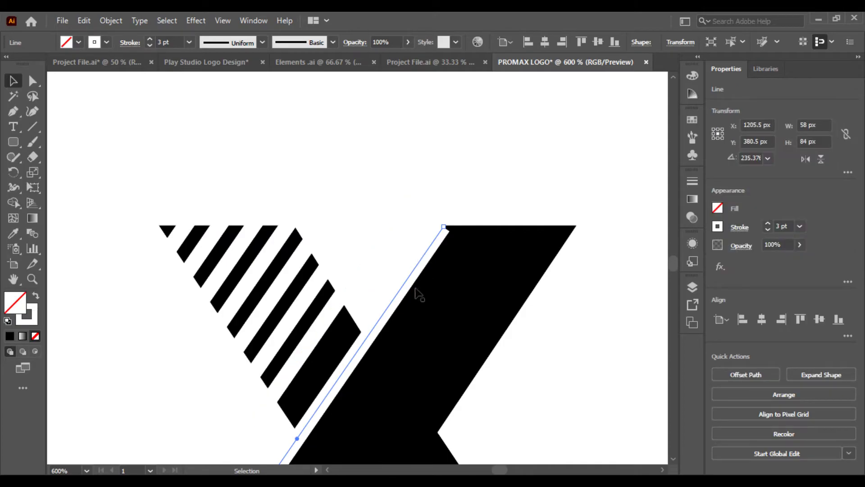
left_click_drag(396, 298, 382, 295)
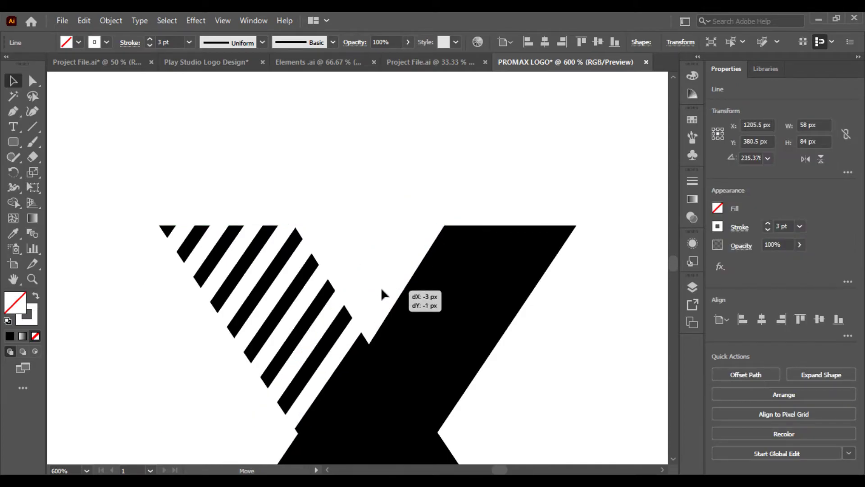
key("ctrl+d")
key("ctrl+d")
key("ctrl+d")
key("ctrl+a")
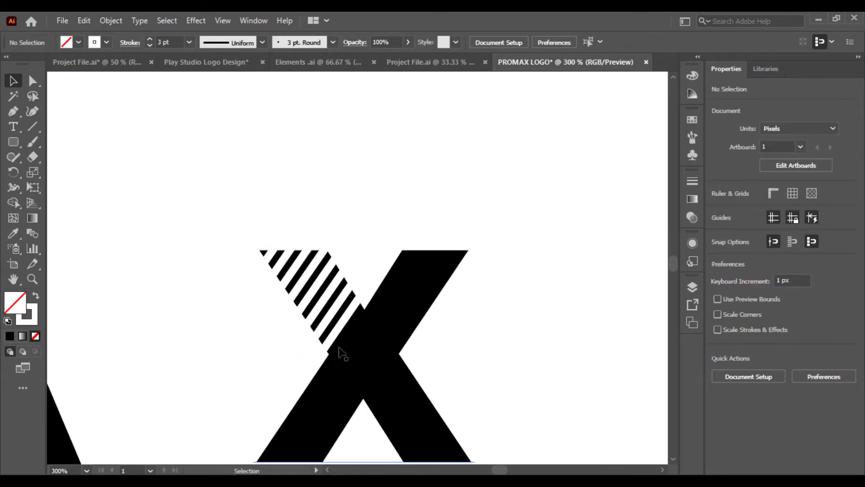
scroll(347, 349, "up", 1)
key("ctrl+minus")
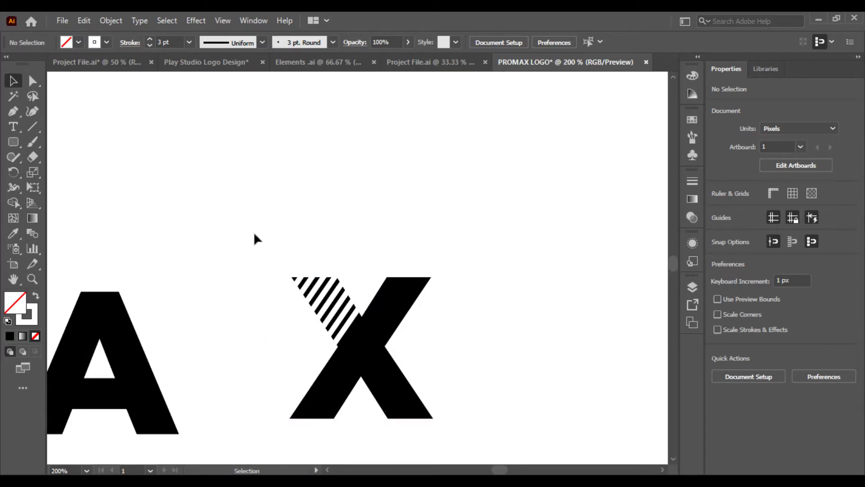
Expand the X together with its stroked stripes via Object > Expand.
scroll(300, 303, "down", 1)
left_click_drag(301, 303, 463, 440)
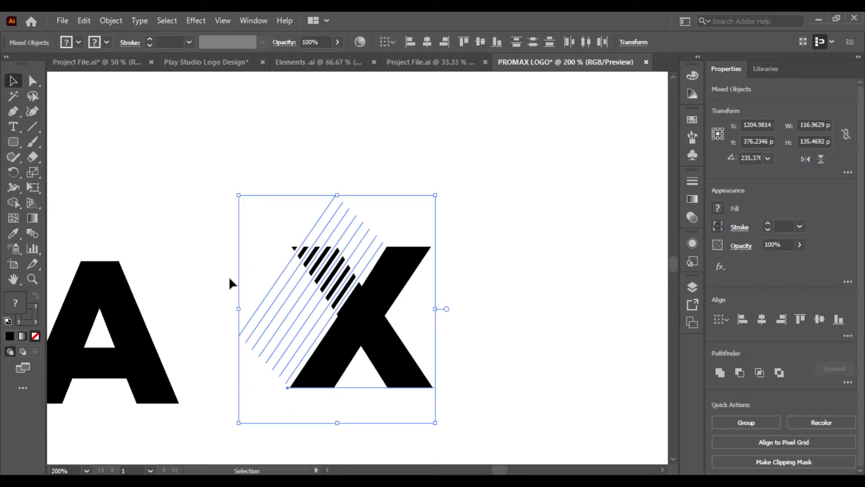
left_click(116, 20)
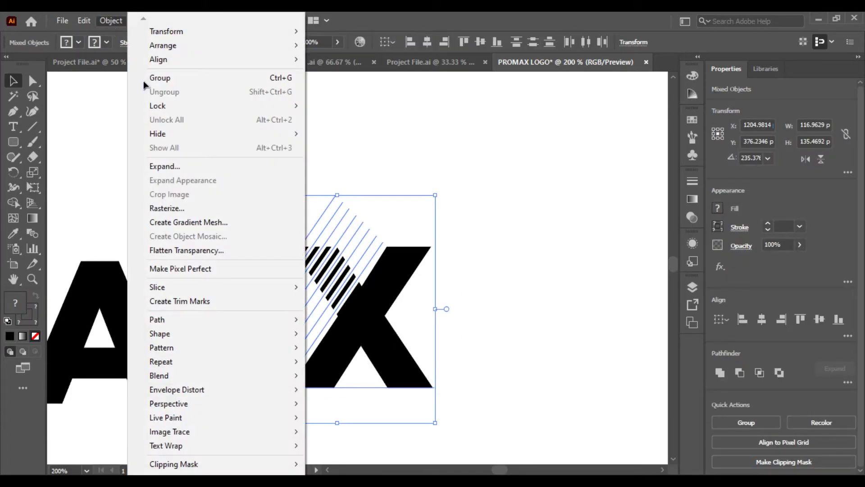
left_click(176, 169)
left_click(399, 320)
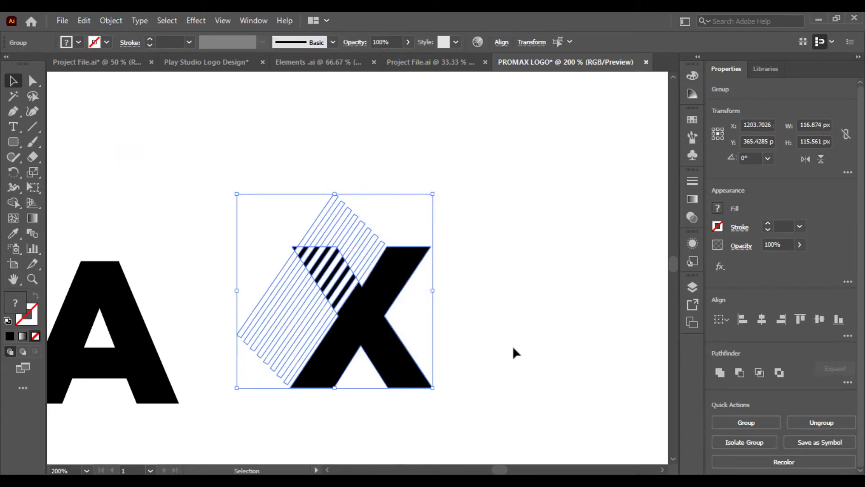
Zoom in on the X and select the expanded stripe lines.
left_click(513, 345)
key("ctrl+plus")
left_click_drag(476, 321, 463, 276)
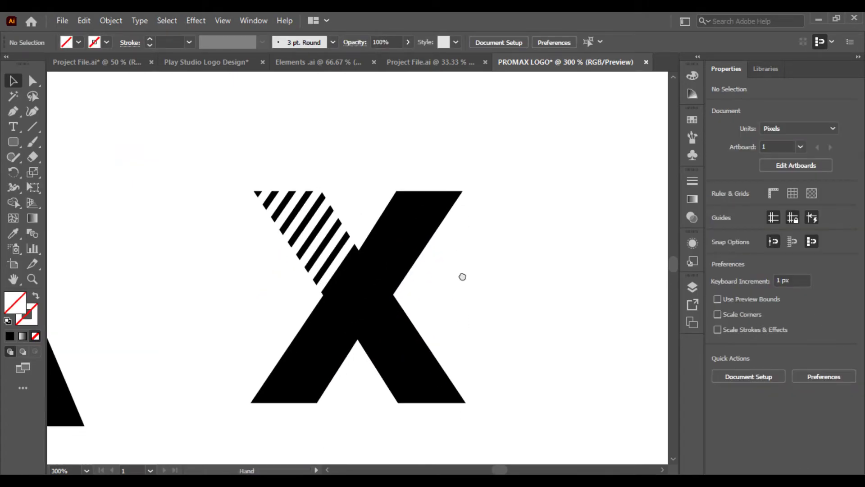
left_click_drag(189, 153, 216, 281)
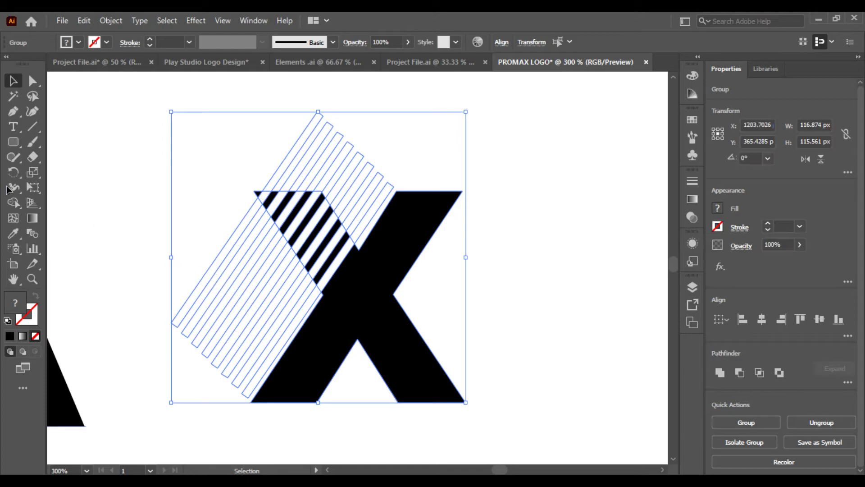
Alt-drag with the Shape Builder to delete the upper, lower and leftover stripe pieces outside the arm.
left_click(13, 203)
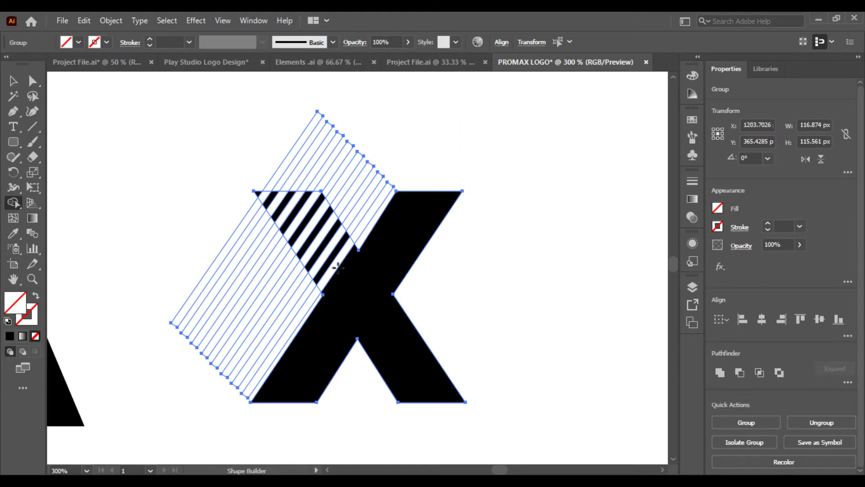
mouse_move(150, 242)
left_mouse_down()
mouse_move(256, 386)
mouse_move(235, 376)
left_mouse_up()
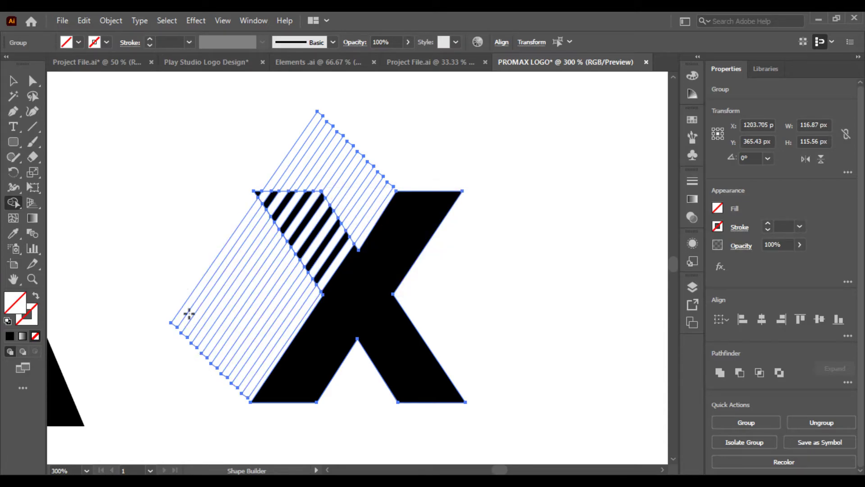
left_click_drag(178, 270, 279, 354)
mouse_move(268, 127)
left_mouse_down()
mouse_move(338, 190)
mouse_move(364, 227)
mouse_move(368, 217)
left_mouse_up()
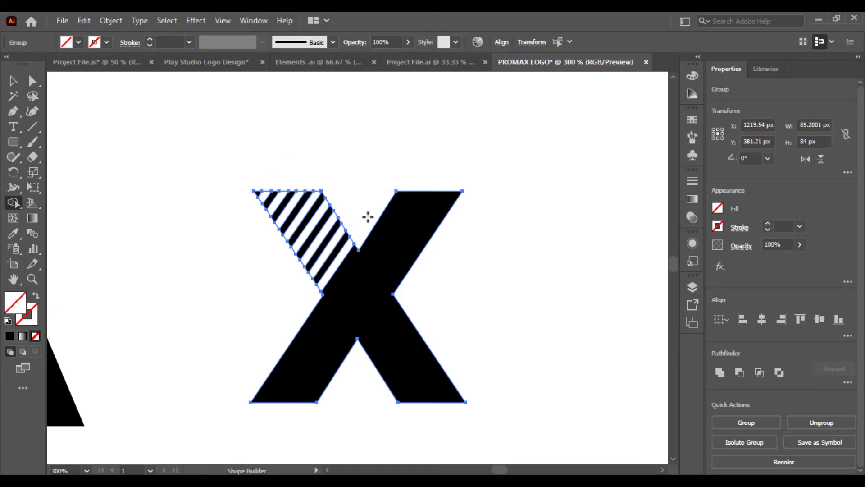
left_click(345, 250)
Group the X with its stripes.
left_click(7, 87)
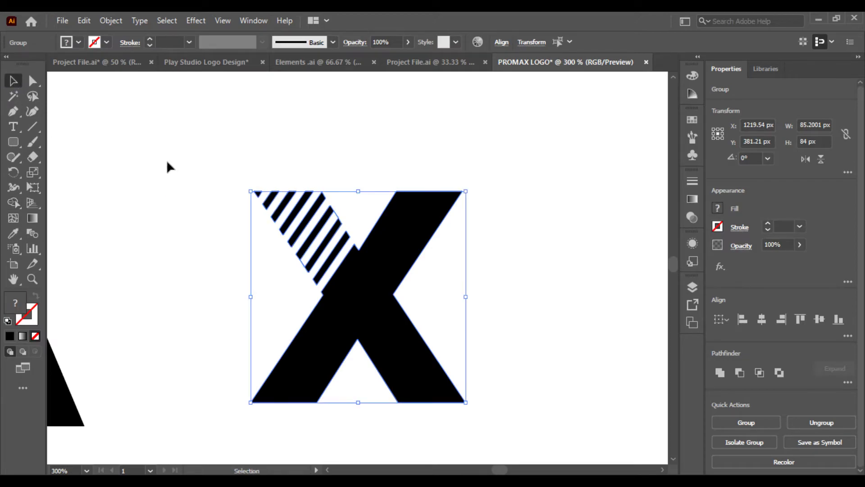
left_click_drag(439, 371, 436, 368)
right_click(384, 244)
left_click(532, 331)
left_click(447, 318)
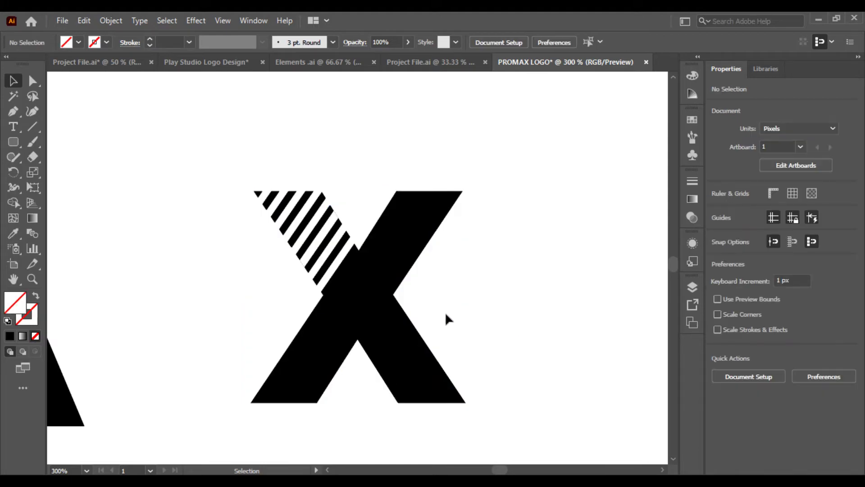
Drag the grouped X left beside the A on the baseline and view the whole word.
key("ctrl+minus")
left_click_drag(356, 334, 294, 344)
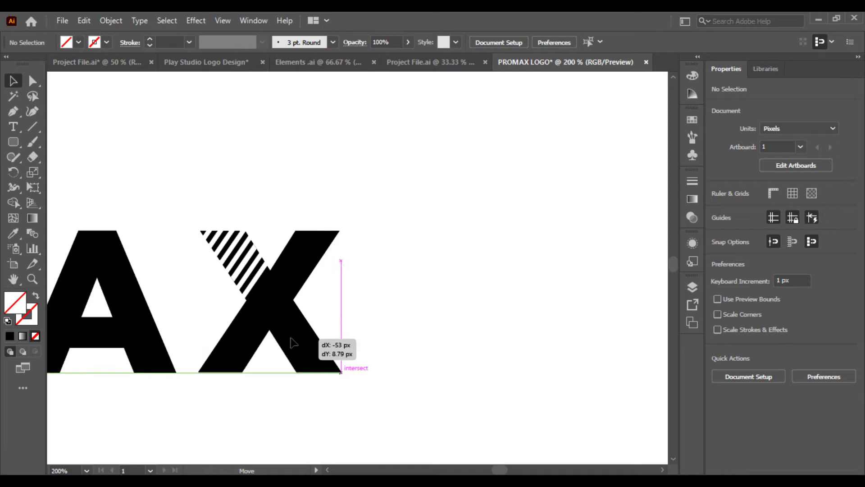
left_click_drag(290, 339, 279, 344)
left_click(398, 342)
key("ctrl+minus")
key("ctrl+minus")
key("ctrl+minus")
key("ctrl+minus")
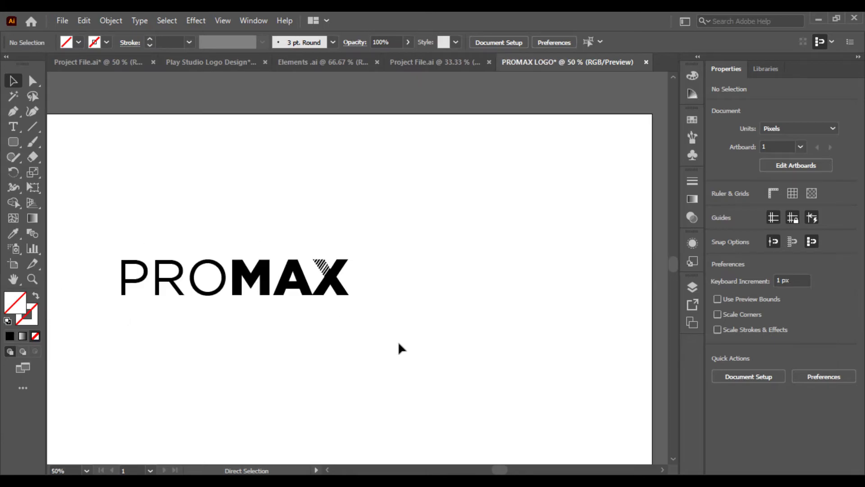
key("ctrl+plus")
key("ctrl+plus")
left_click_drag(399, 343, 490, 347)
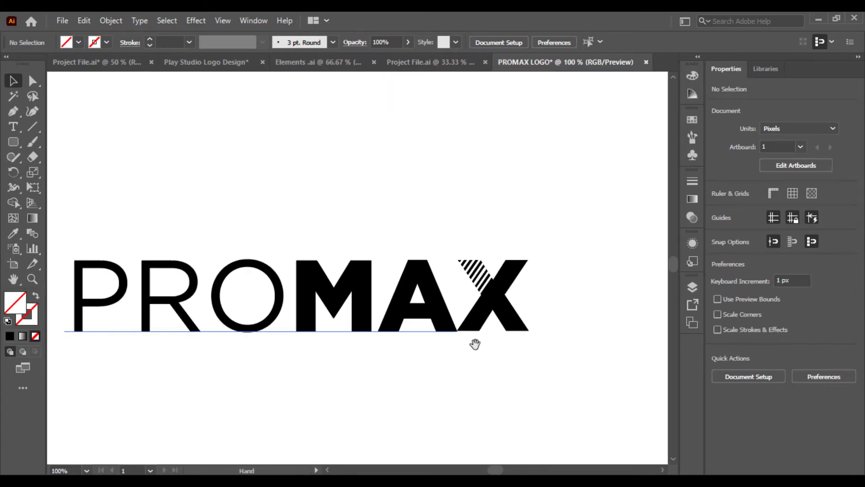
left_click(494, 306)
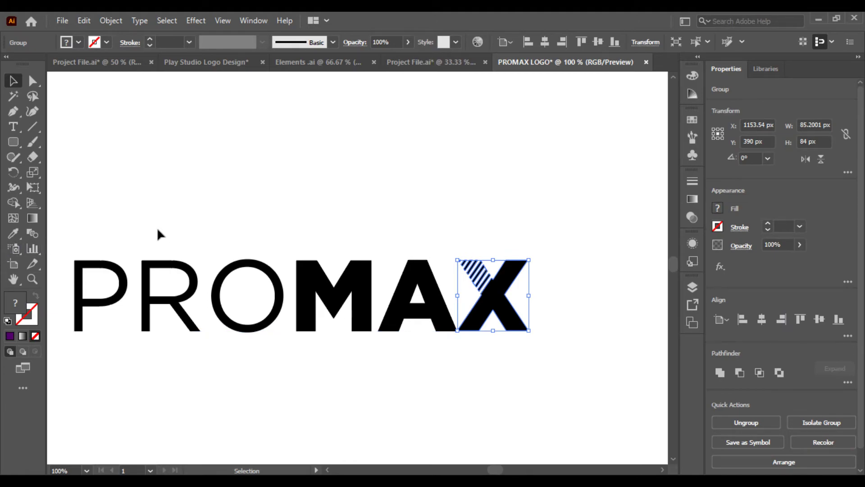
Draw a small square near the top-left corner and fill it purple #52006a.
left_click(13, 143)
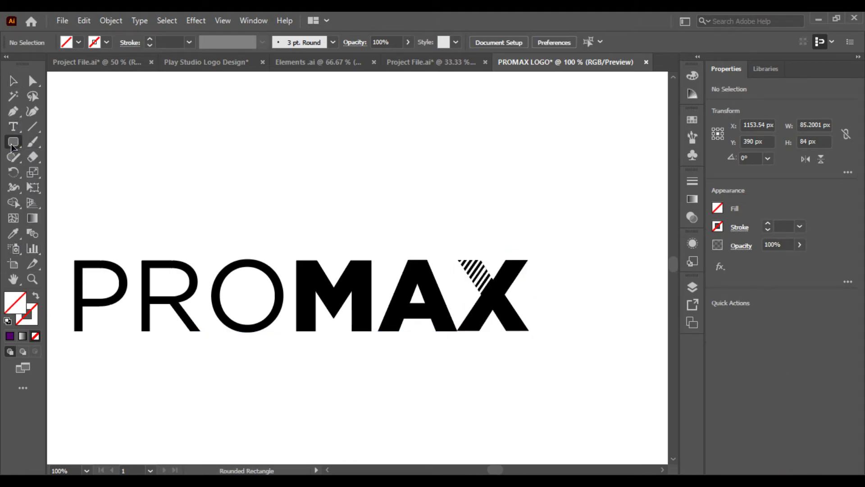
left_click_drag(13, 147, 61, 141)
left_click_drag(83, 105, 116, 136)
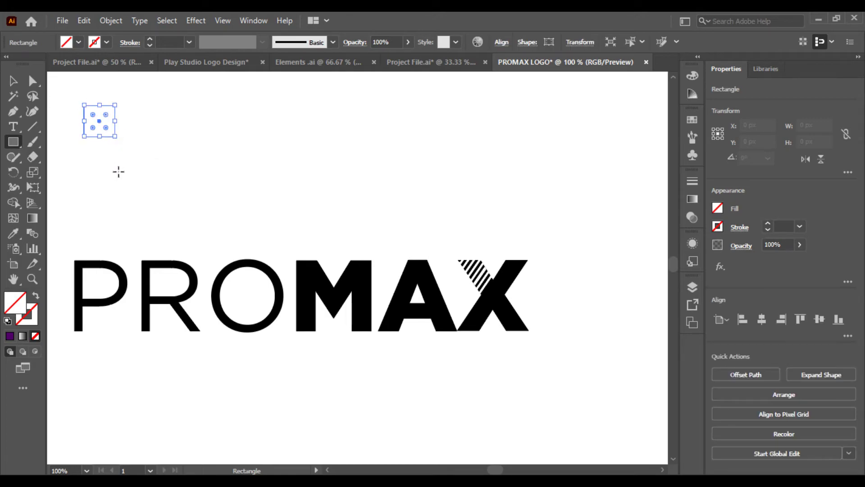
left_click(10, 335)
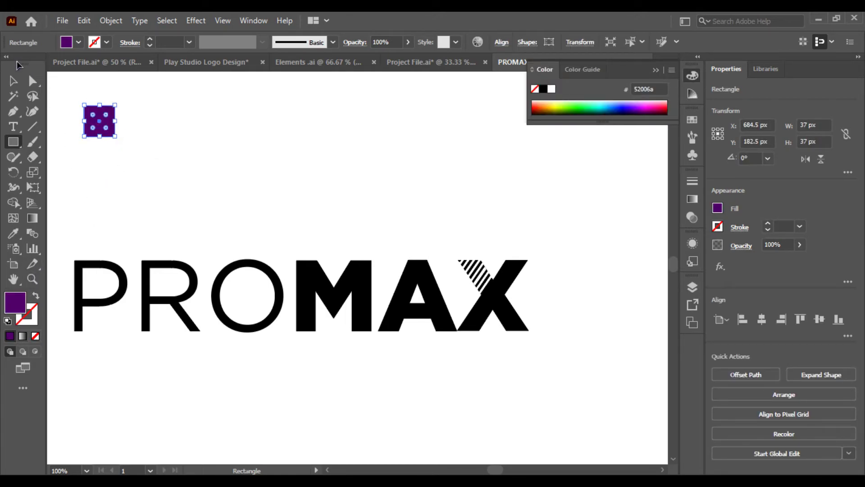
left_click(13, 81)
left_click(121, 154)
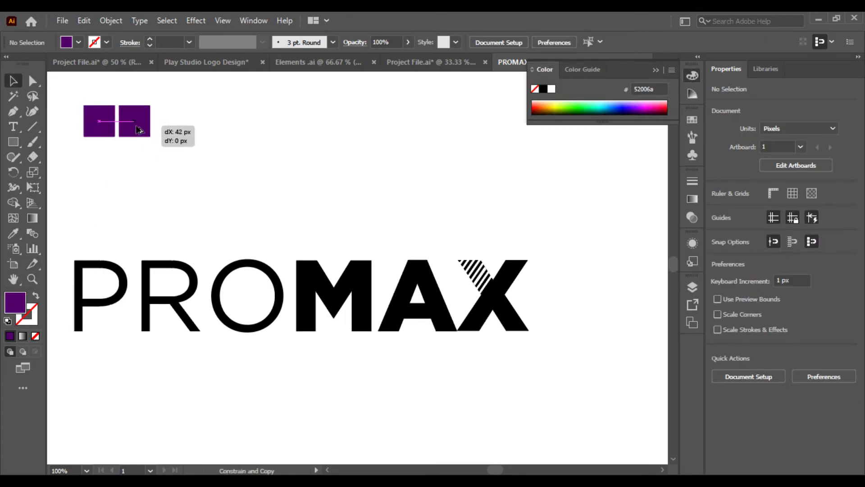
Copy the square to its right for the red sample, then select PRO with the Type tool.
left_click_drag(108, 137, 146, 137)
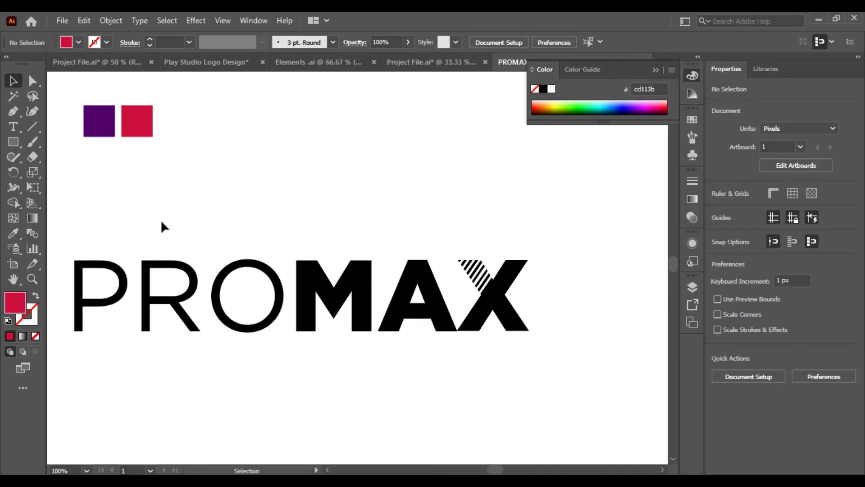
left_click(18, 128)
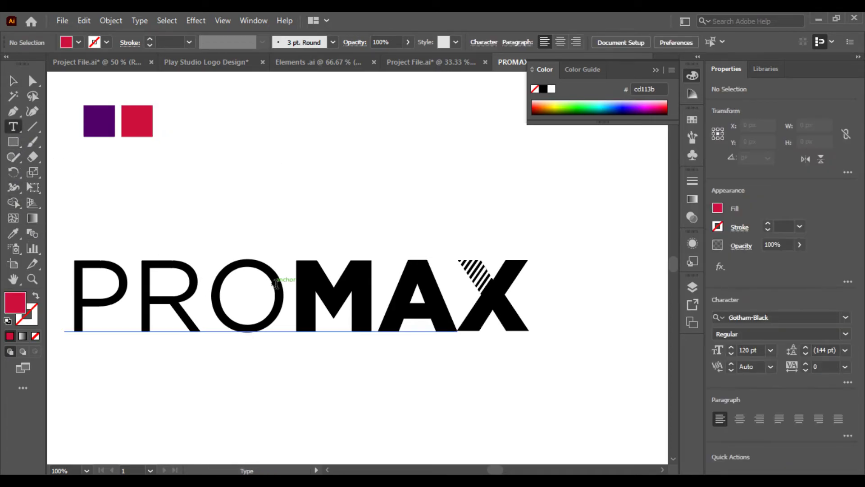
left_click_drag(291, 284, 55, 258)
Eyedropper the purple square's colour onto PRO and the red square's colour onto MA.
left_click(13, 233)
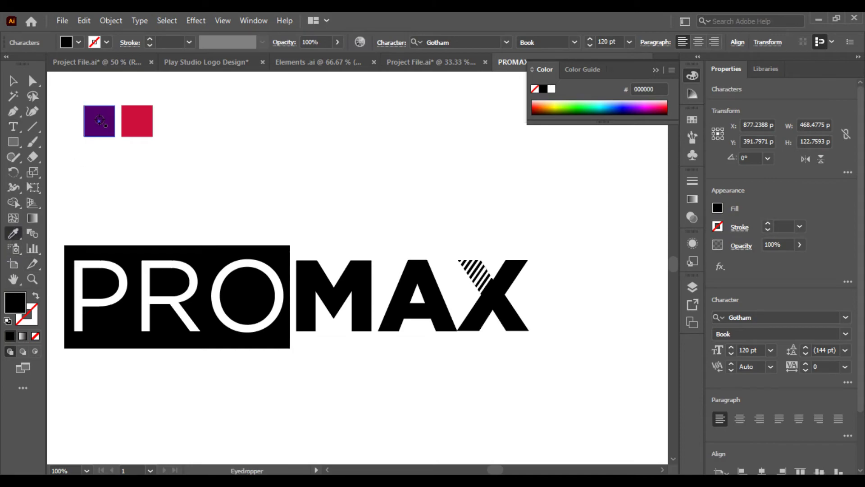
left_click(100, 120)
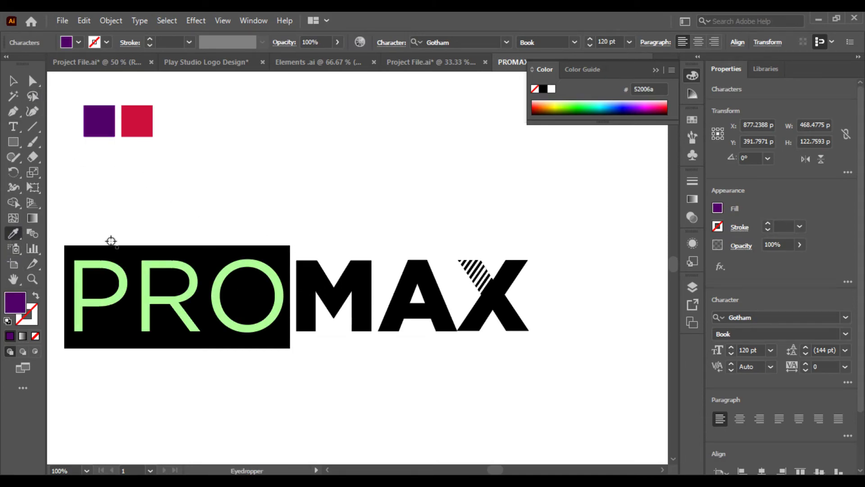
left_click(13, 81)
left_click(13, 127)
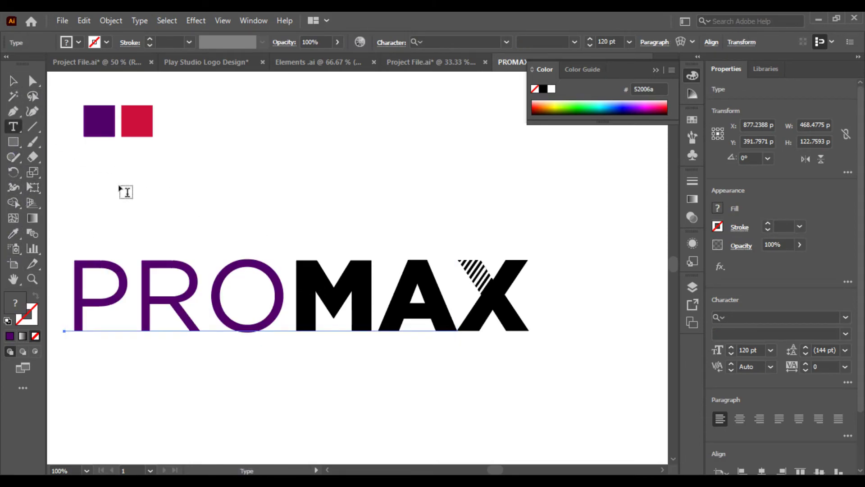
left_click_drag(306, 286, 457, 293)
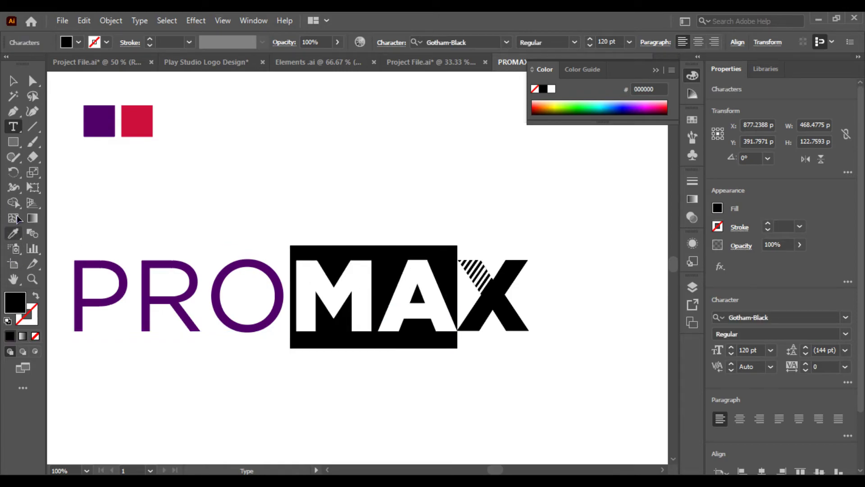
left_click(13, 233)
left_click(141, 130)
Select the striped X for gradient editing.
key("v")
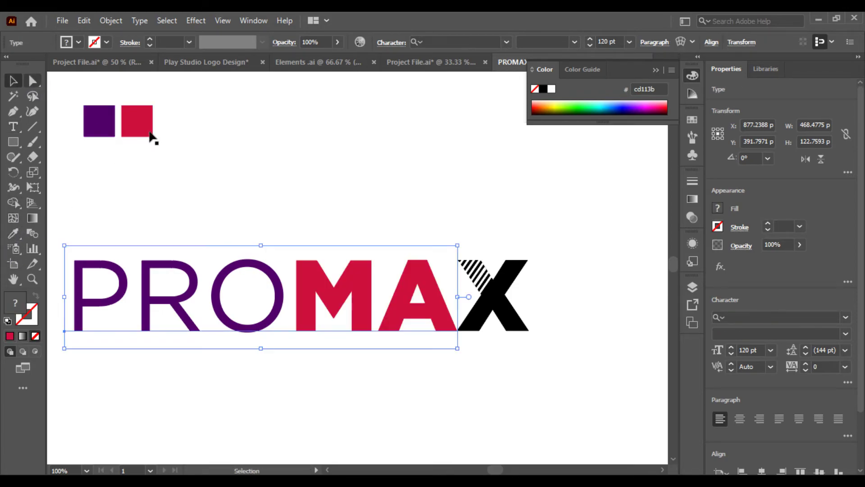
left_click(478, 293)
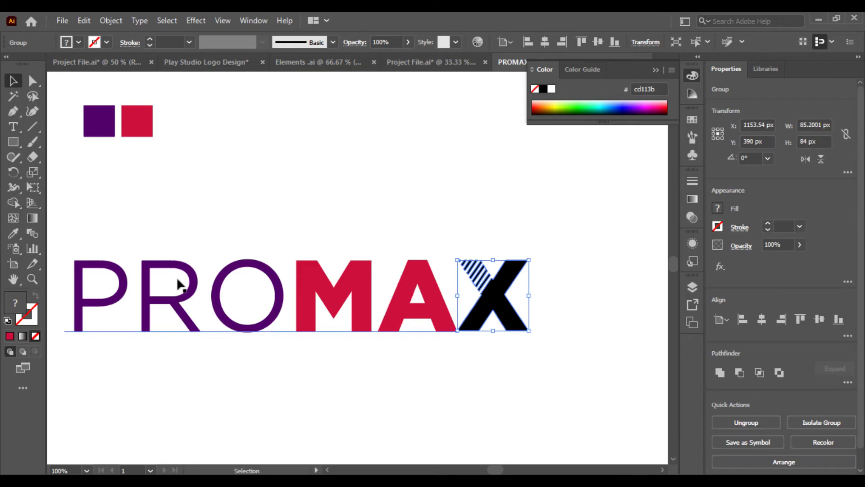
left_click(32, 218)
Apply a gradient fill to the X and sample the lettering's colour for a gradient stop.
left_click(22, 335)
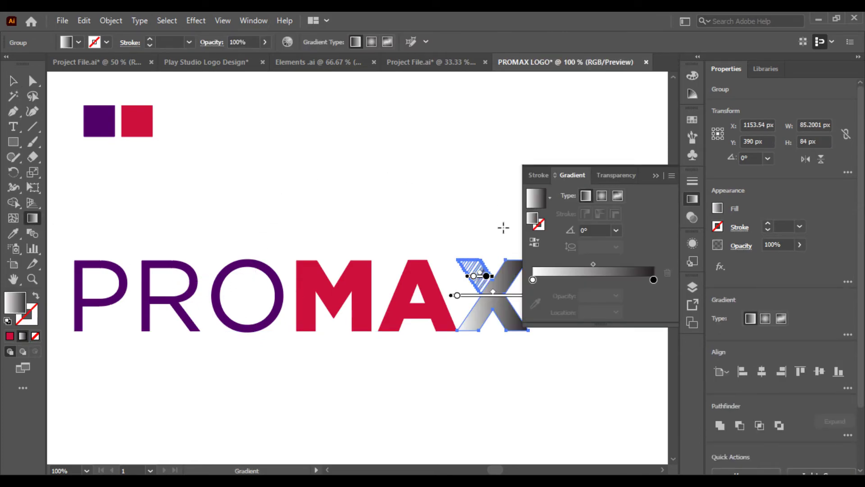
left_click_drag(443, 257, 340, 246)
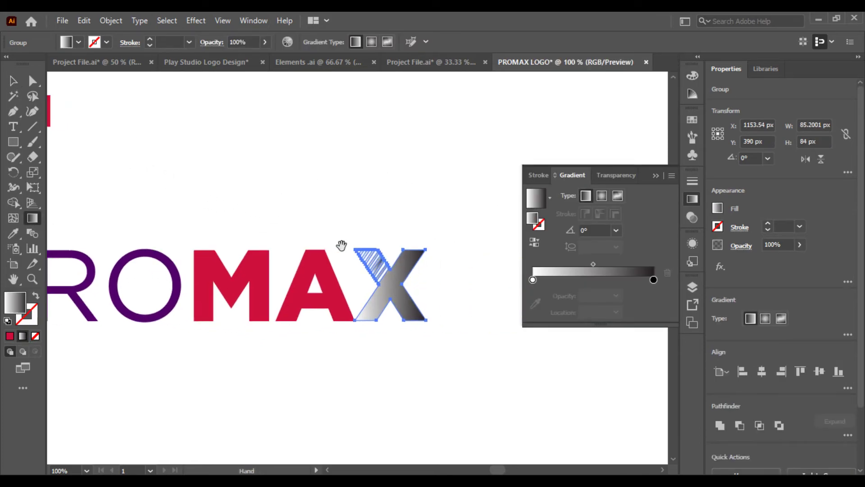
double_click(426, 286)
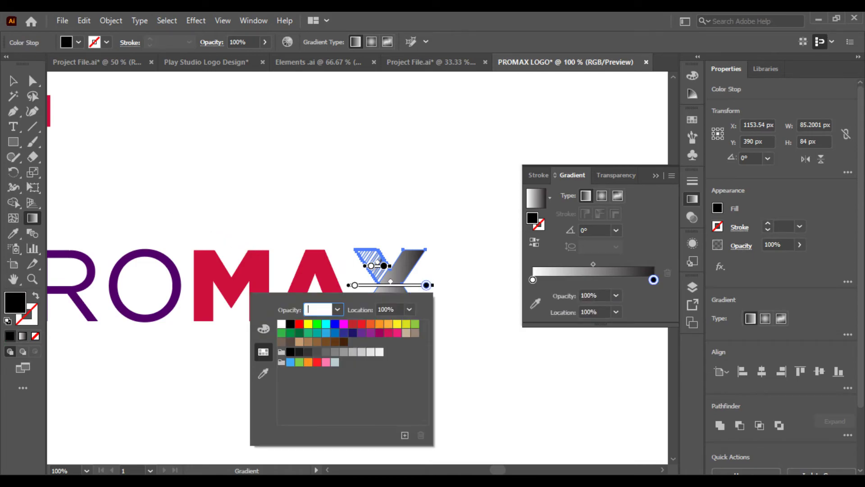
left_click(263, 374)
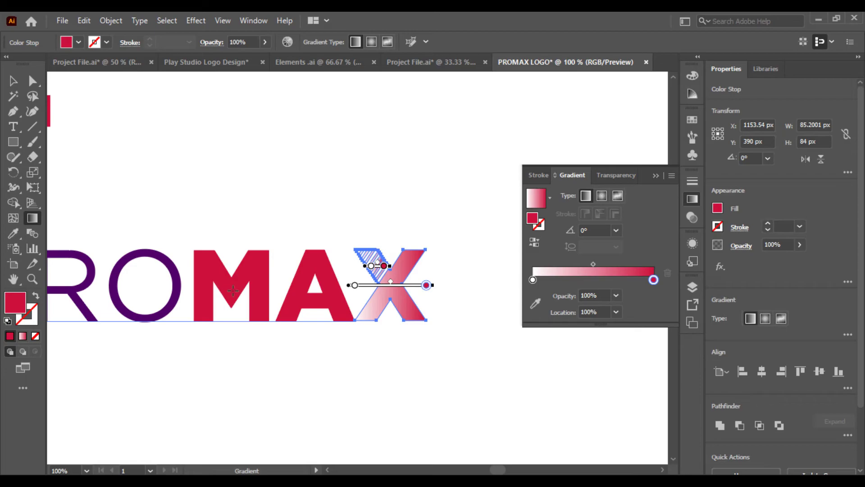
double_click(354, 285)
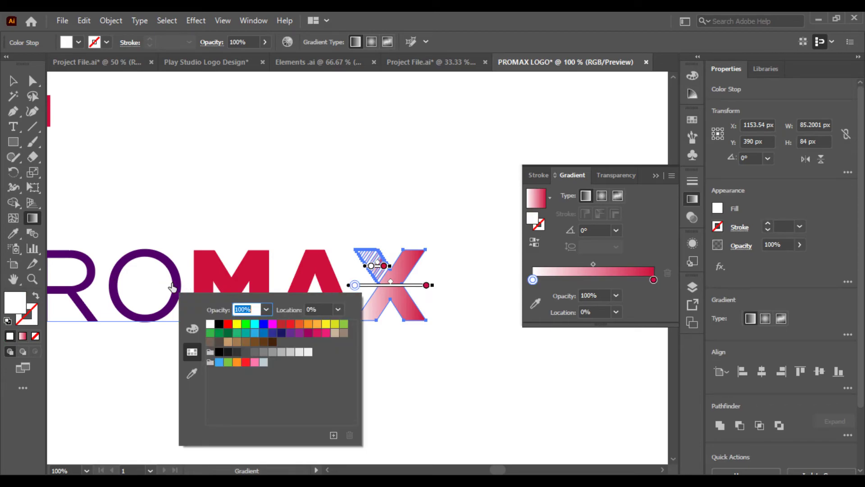
left_click(192, 373)
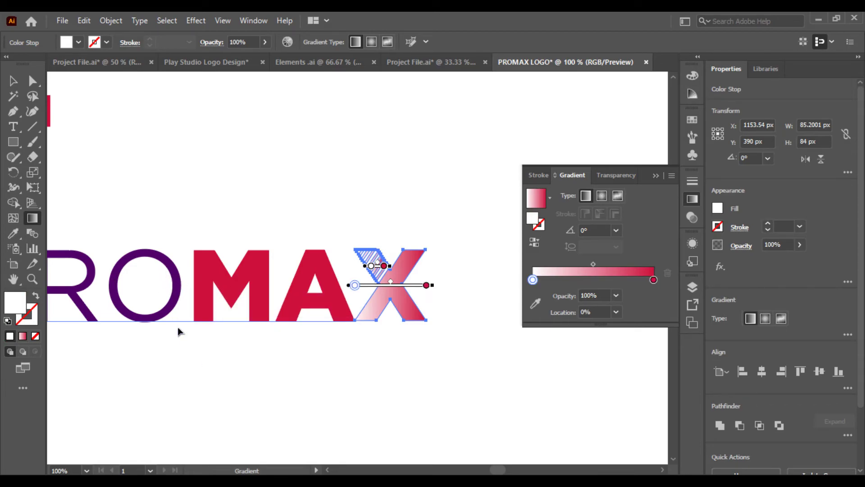
left_click(166, 260)
key("Escape")
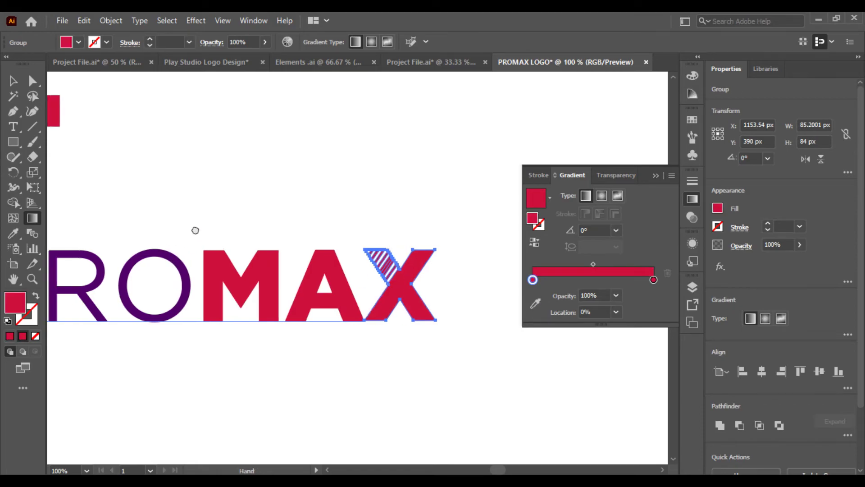
left_click_drag(141, 219, 296, 242)
key("space")
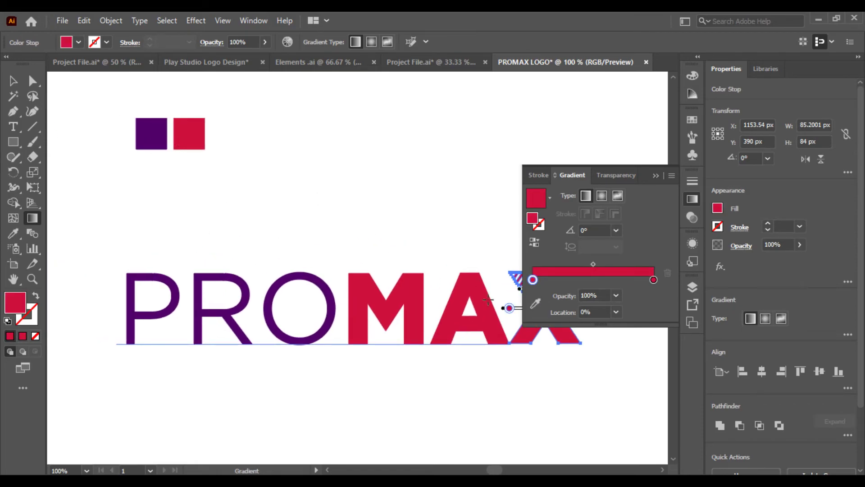
Sample purple from the small square for the left stop and drag the gradient diagonally across the X.
double_click(509, 307)
double_click(509, 309)
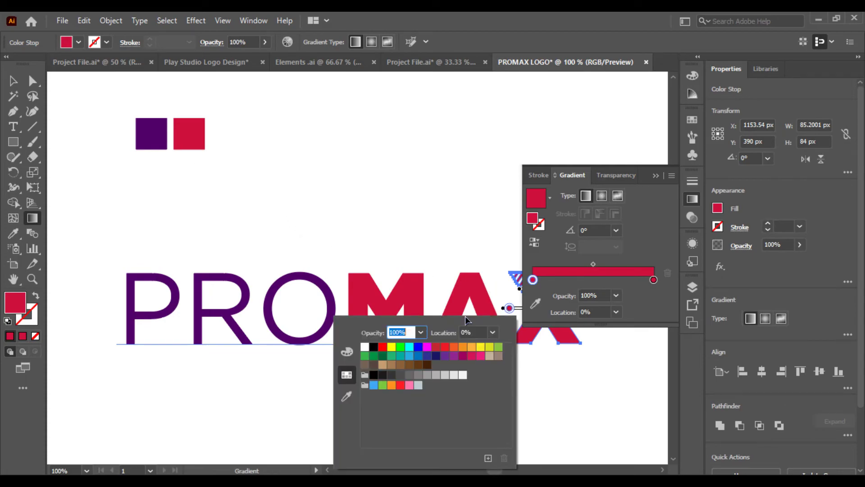
left_click(347, 394)
left_click(155, 143)
left_click_drag(342, 195, 218, 187)
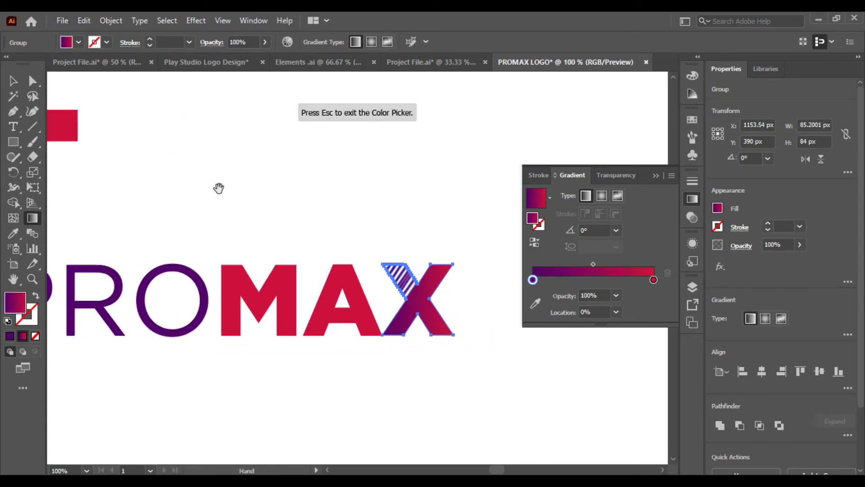
key("Escape")
mouse_move(460, 227)
left_mouse_down()
mouse_move(392, 355)
mouse_move(294, 361)
mouse_move(377, 339)
mouse_move(402, 304)
mouse_move(465, 313)
left_mouse_up()
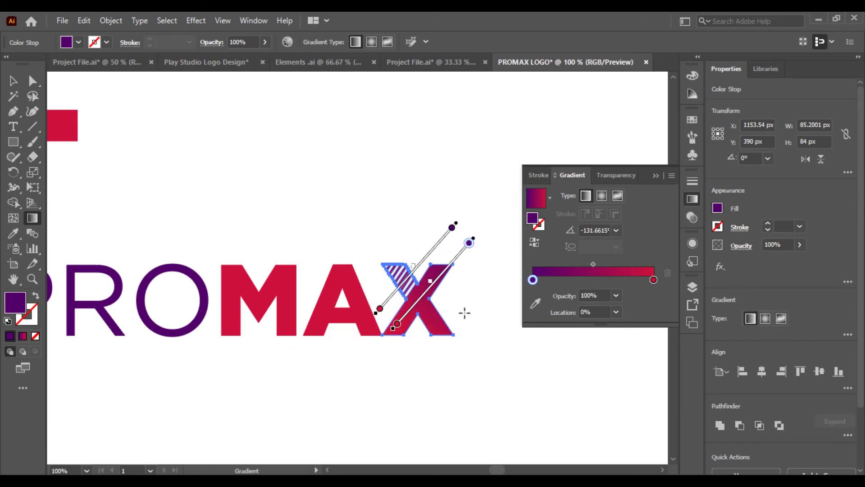
Merge the X group's stripes into one shape with the Shape Builder (Shift+M).
left_click(268, 155)
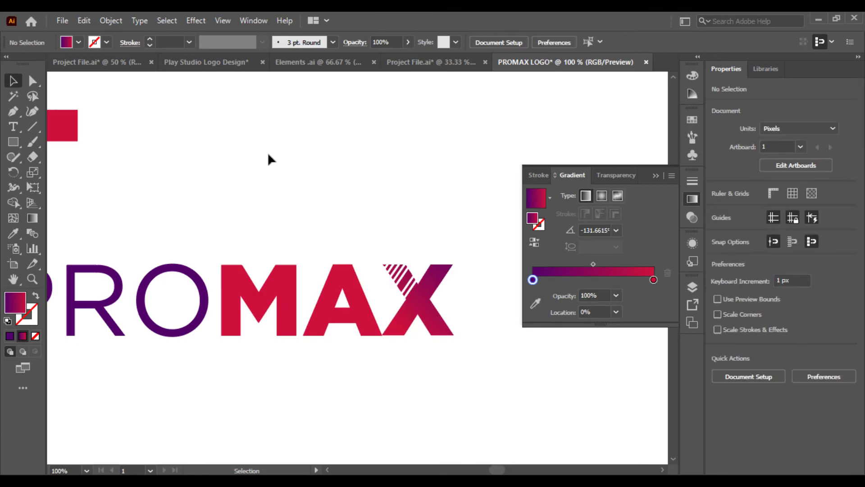
key("ctrl+plus")
key("ctrl+plus")
key("ctrl+plus")
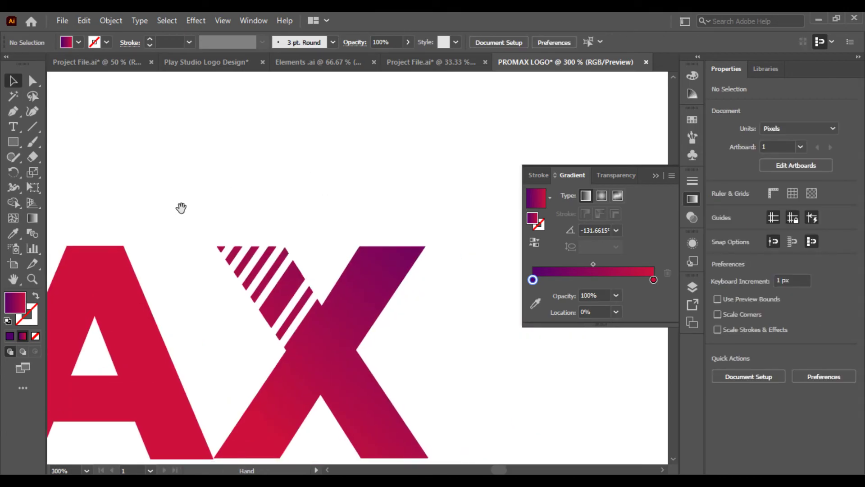
left_click(284, 296)
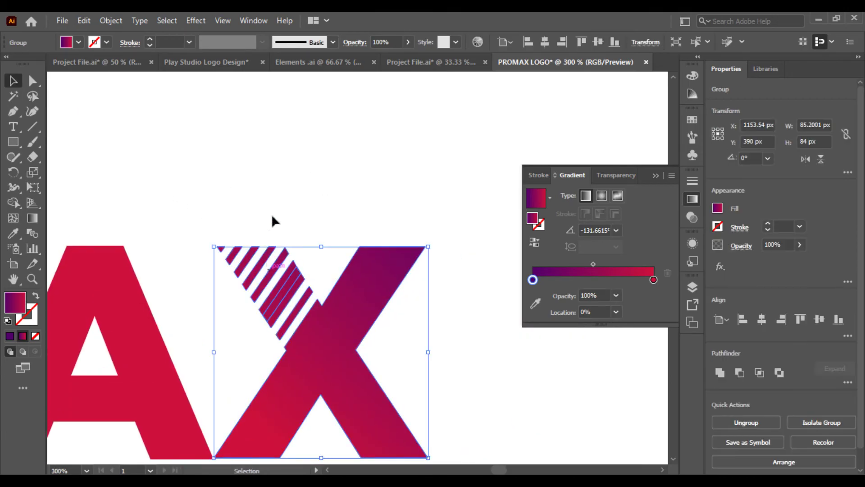
left_click(297, 241)
left_click(396, 424)
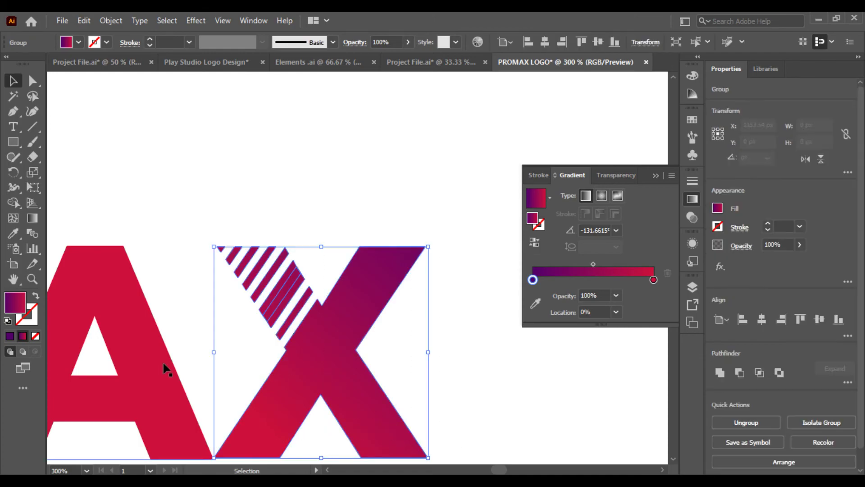
key("shift+m")
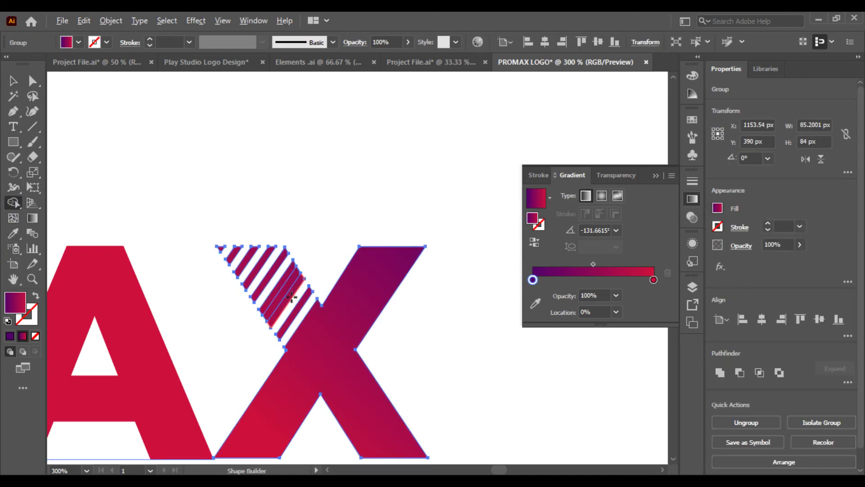
left_click(285, 293)
key("v")
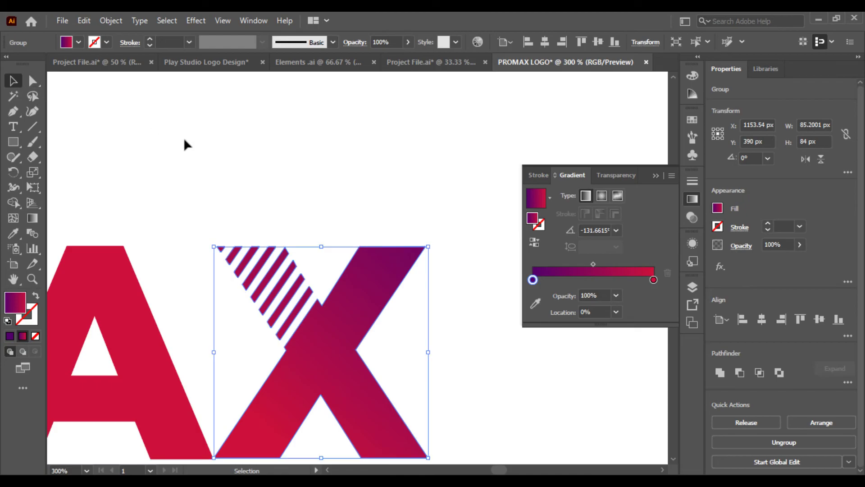
left_click(208, 143)
Zoom out and centre the whole PROMAX logo in view.
key("ctrl+minus")
key("ctrl+minus")
key("ctrl+plus")
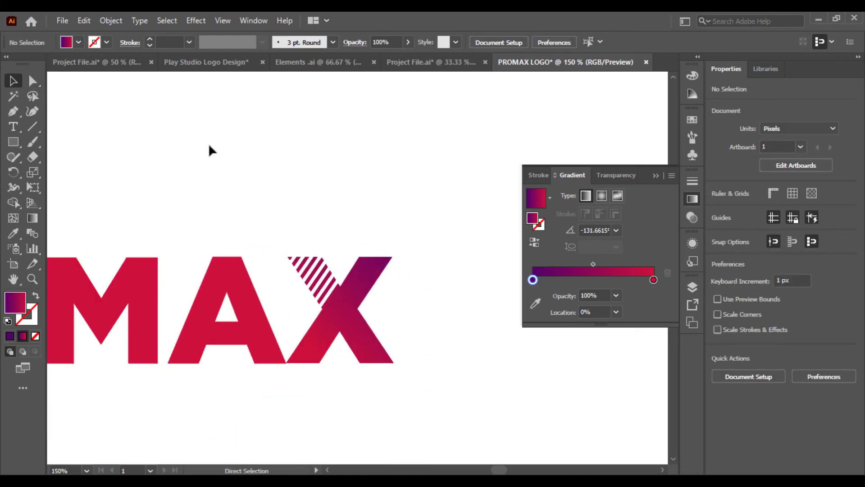
key("ctrl+plus")
key("ctrl+minus")
key("ctrl+minus")
key("ctrl+minus")
key("ctrl+minus")
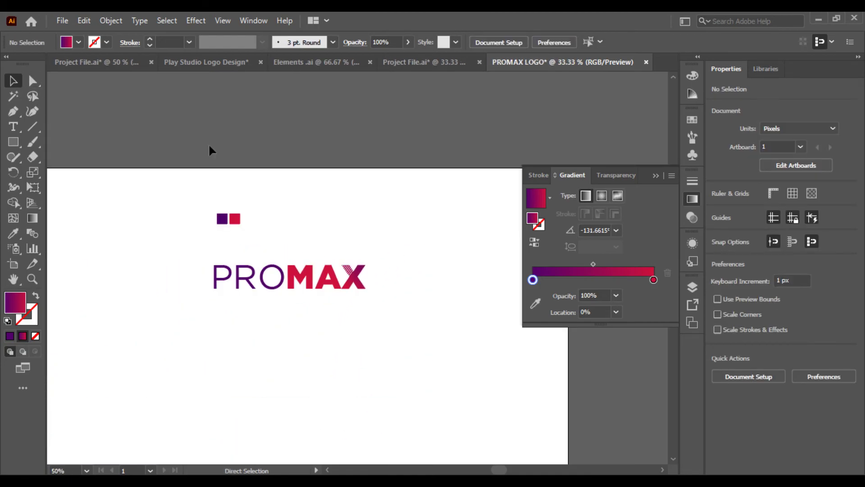
key("ctrl+plus")
left_click_drag(254, 227, 338, 247)
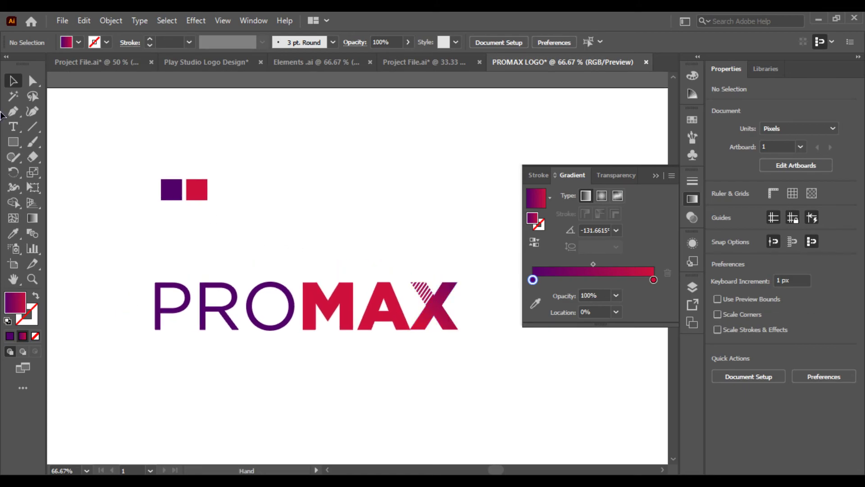
Redraw the X's gradient with the Gradient tool (G) from its lower left to upper right.
left_click(448, 314)
key("g")
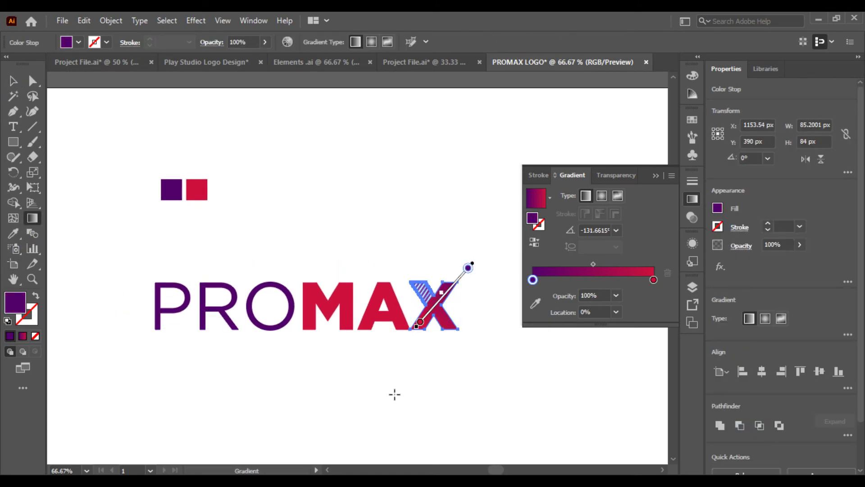
left_click_drag(414, 346, 474, 294)
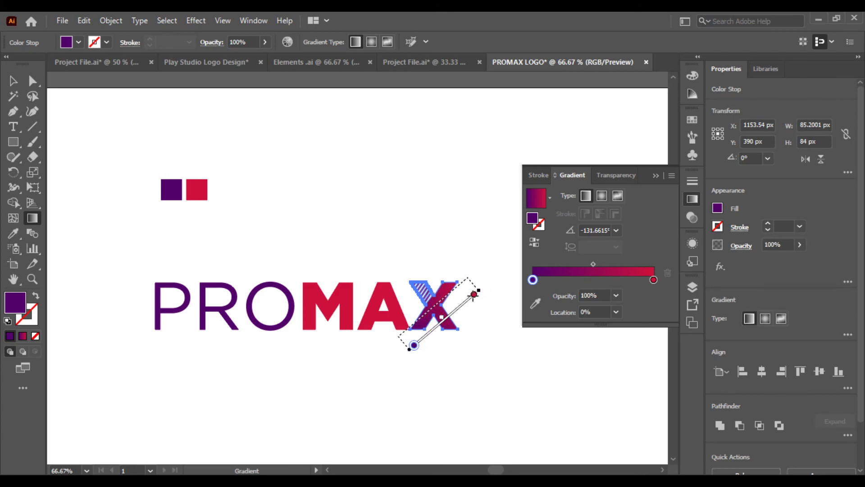
left_click_drag(405, 337, 453, 285)
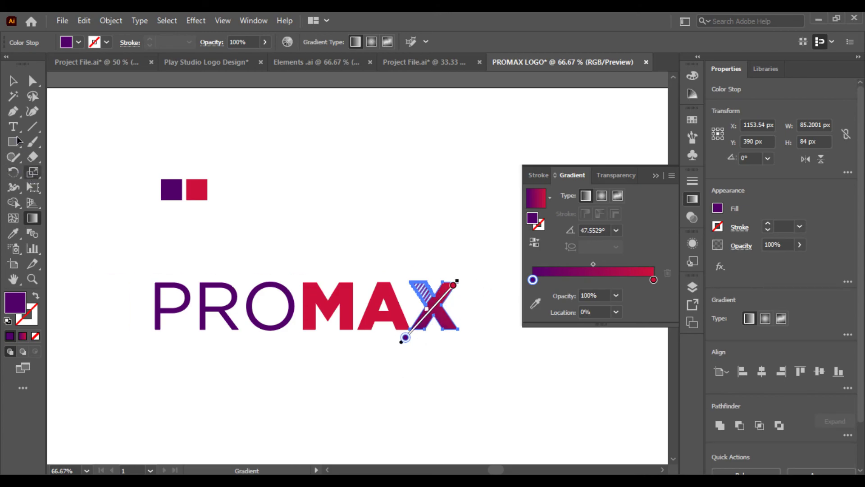
left_click(15, 81)
left_click(95, 205)
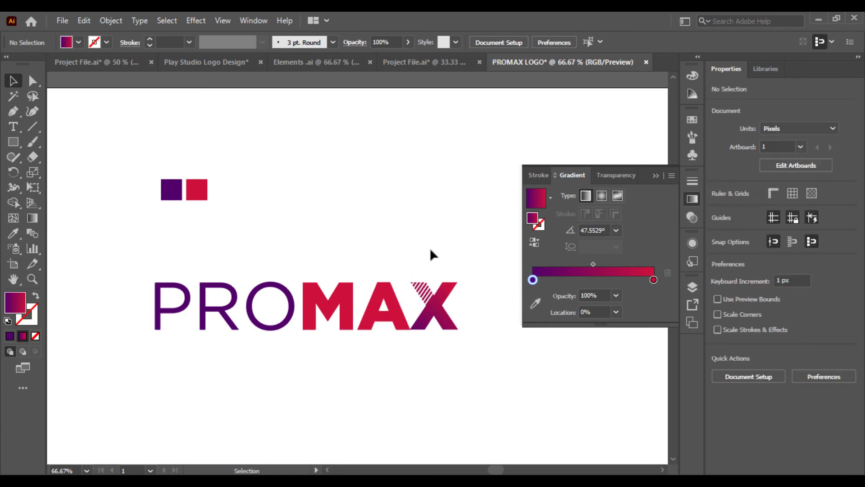
left_click_drag(433, 252, 88, 397)
Group the PROMAX letters and delete the two small colour squares.
right_click(378, 320)
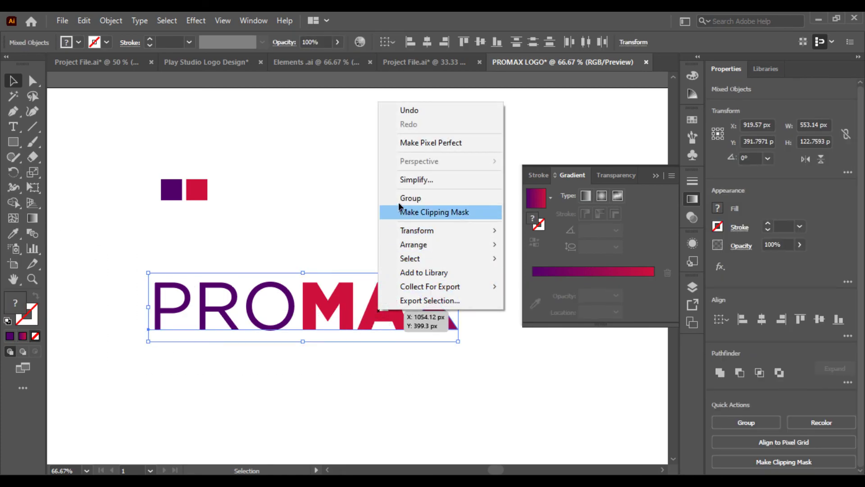
left_click(396, 198)
left_click_drag(255, 190, 156, 216)
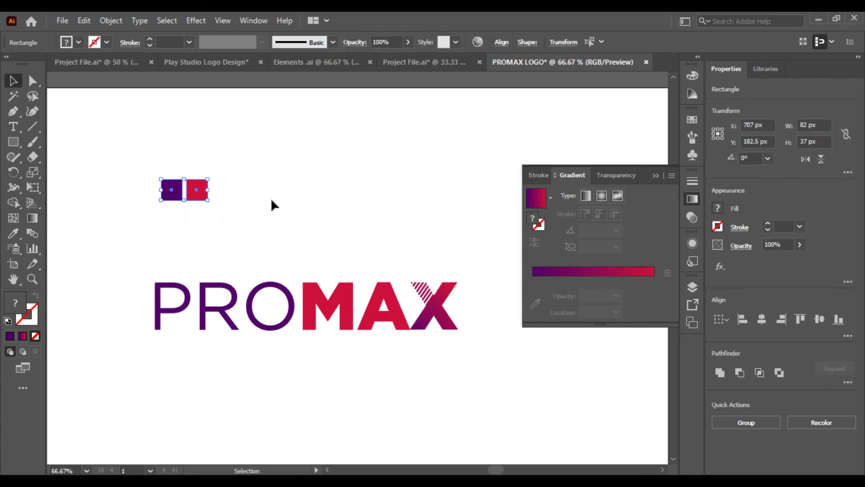
key("Delete")
Scale up the PROMAX group and centre it horizontally and vertically on the artboard.
left_click(315, 328)
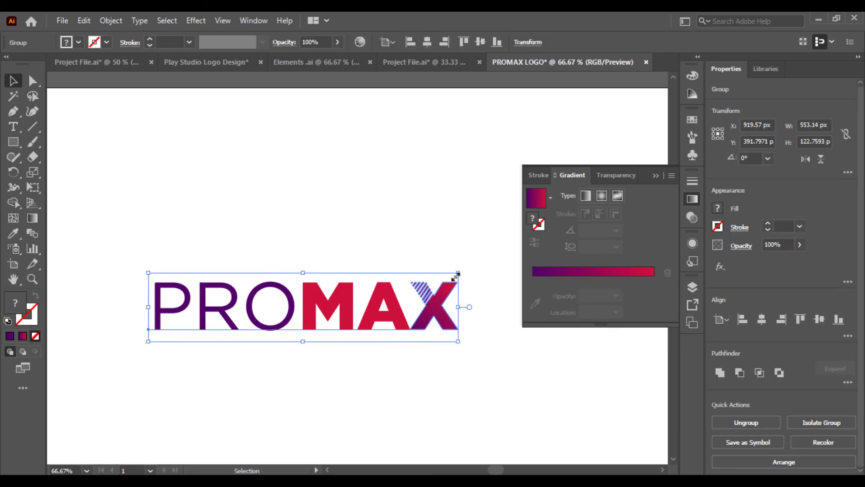
left_click_drag(460, 273, 518, 249)
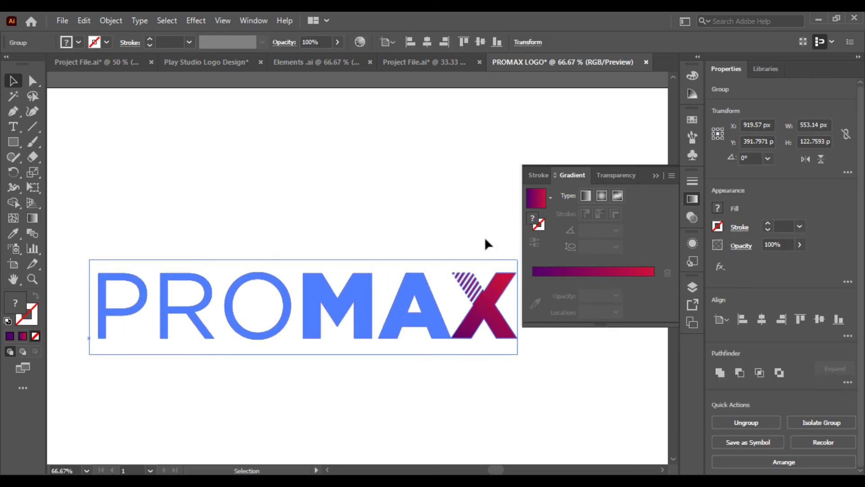
left_click(485, 158)
left_click(348, 270)
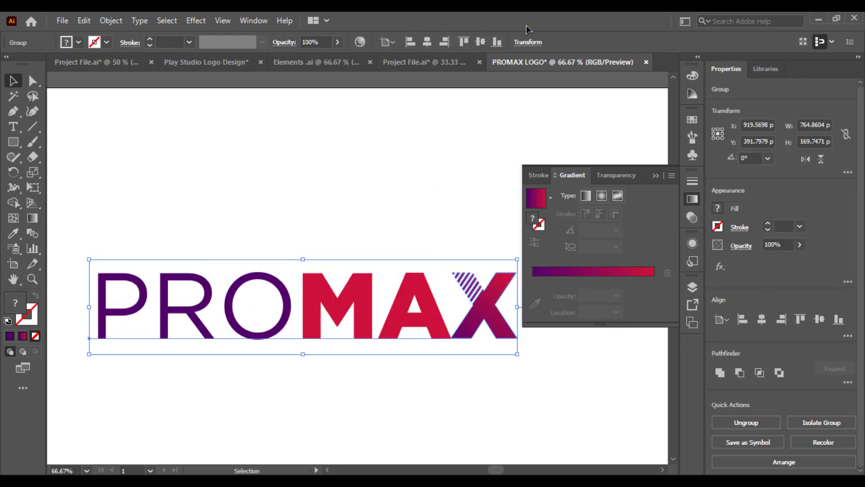
left_click(427, 42)
left_click(480, 42)
left_click(437, 115)
Enlarge the PROMAX logo further while viewing the whole artboard.
key("ctrl+minus")
key("ctrl+minus")
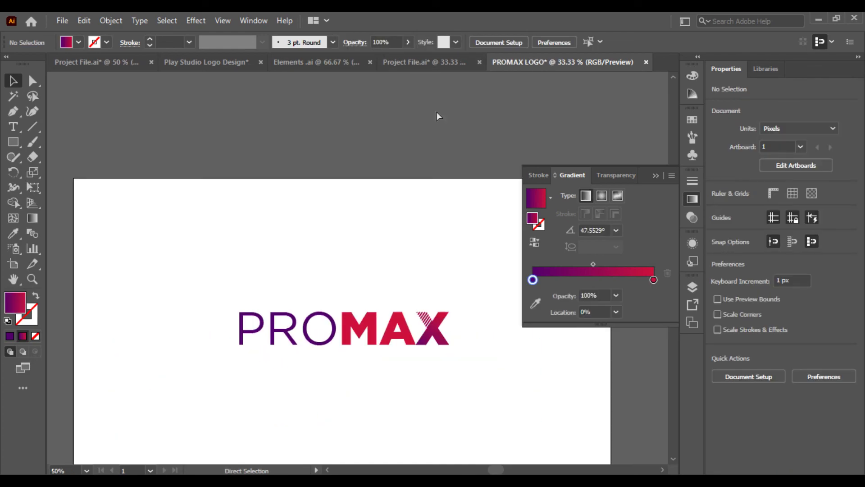
key("ctrl+minus")
key("ctrl+minus")
left_click(373, 294)
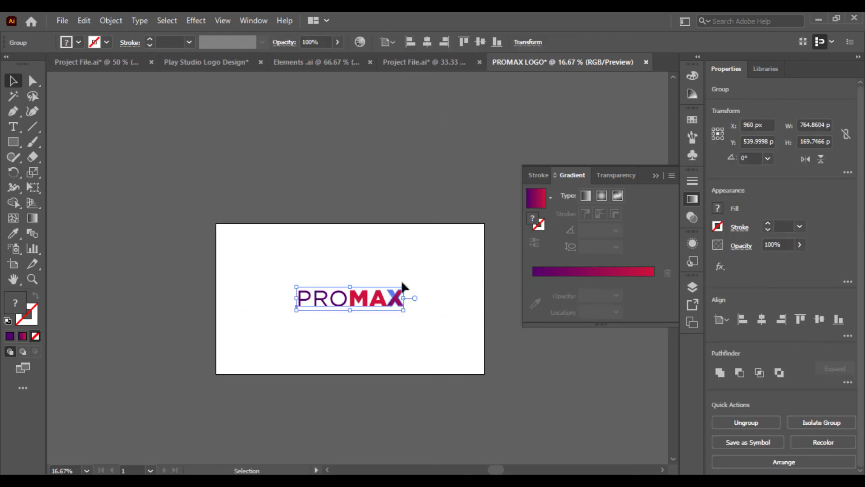
mouse_move(408, 286)
left_mouse_down()
mouse_move(451, 271)
mouse_move(439, 278)
left_mouse_up()
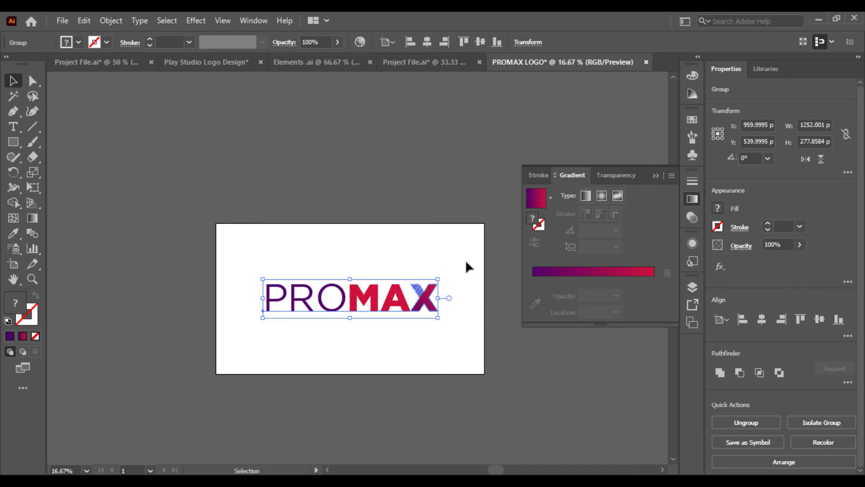
left_click(466, 259)
left_click(361, 298)
left_click(487, 142)
key("ctrl+equal")
key("ctrl+equal")
key("ctrl+minus")
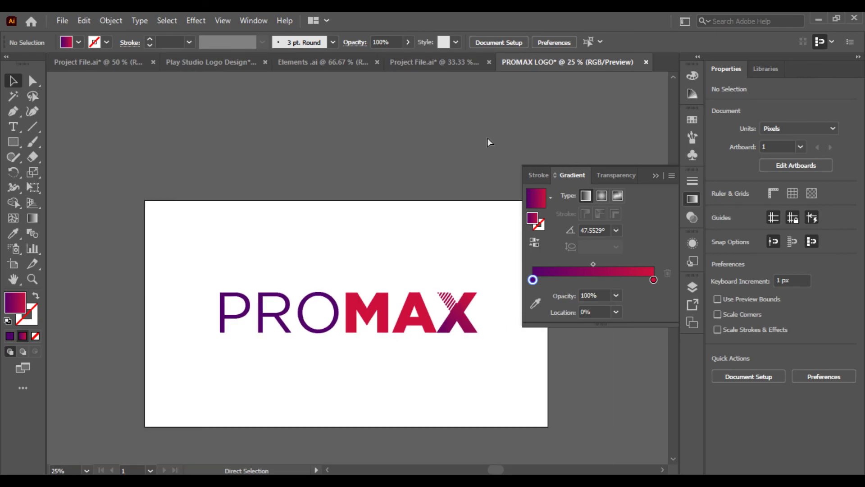